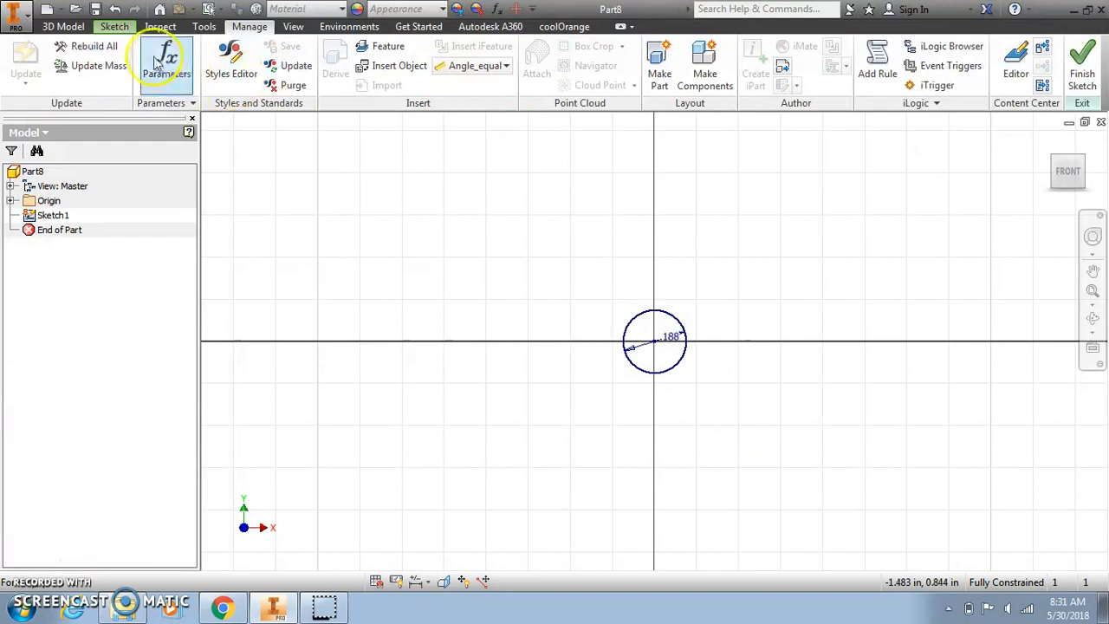
Draw two concentric construction circles centred on the origin, with diameters of 0.500 in and 1.000 in.
{"action": "middle_click_drag", "start_coordinate": [811, 200], "coordinate": [748, 258]}
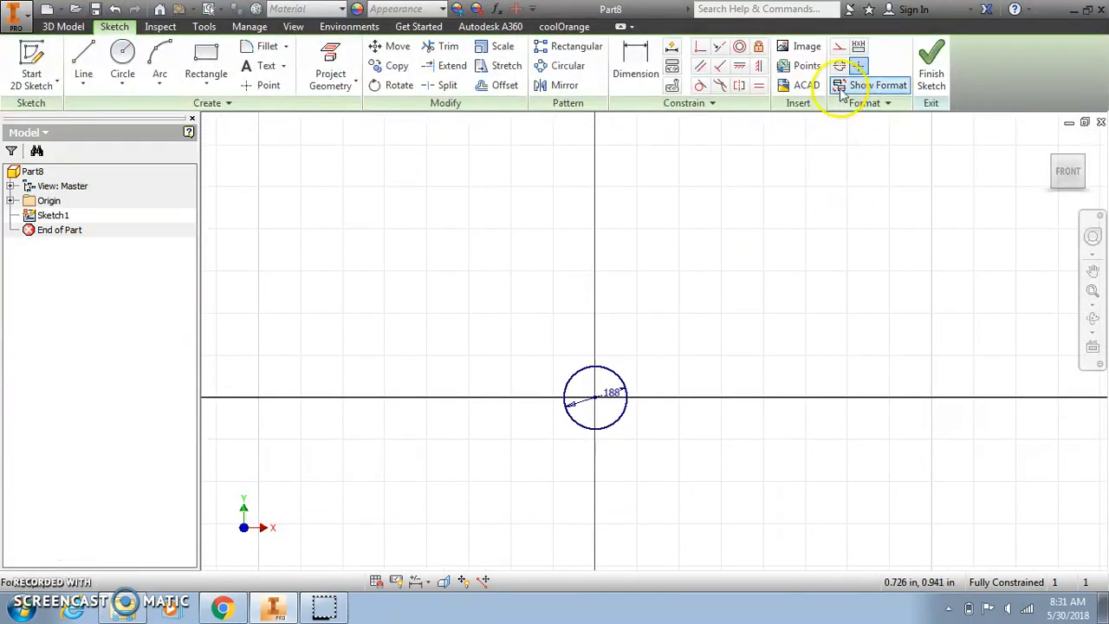
{"action": "left_click", "coordinate": [839, 51]}
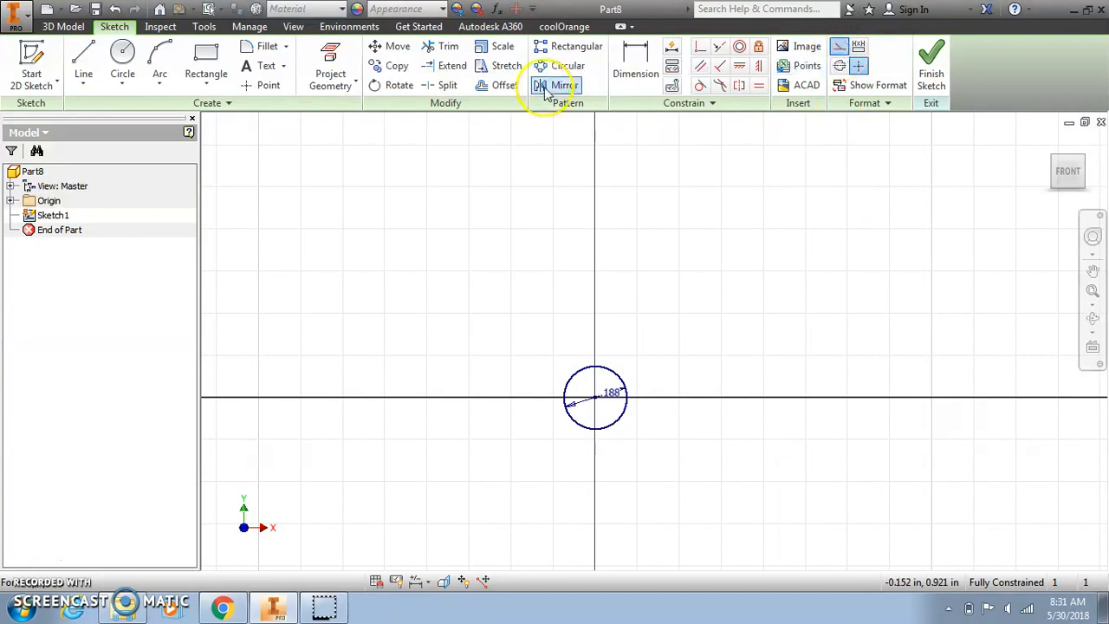
{"action": "left_click", "coordinate": [122, 54]}
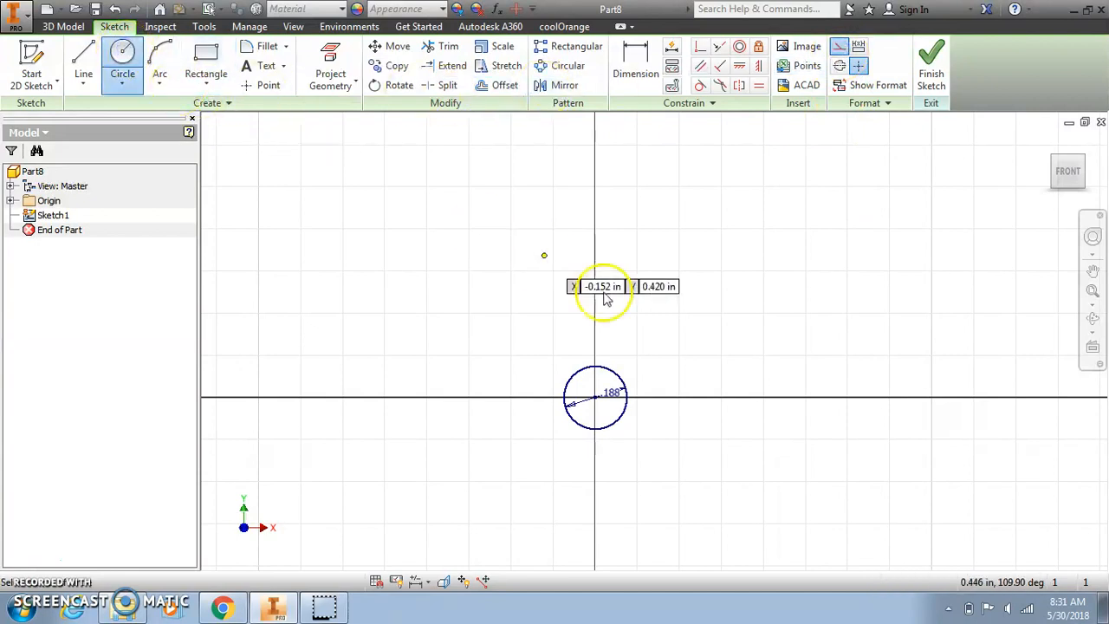
{"action": "left_click", "coordinate": [596, 397]}
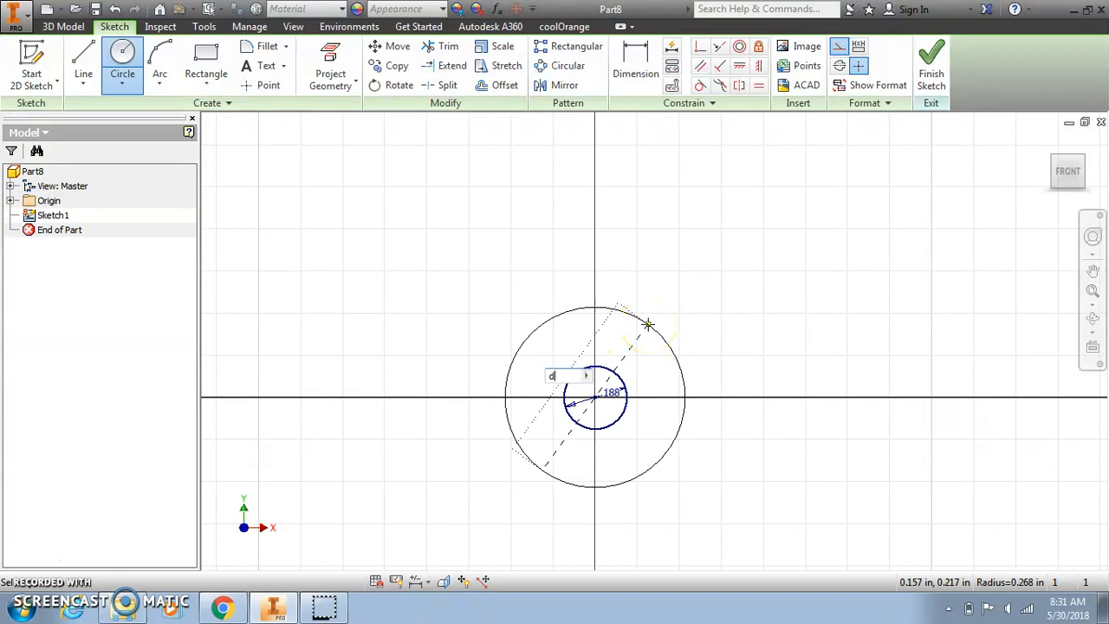
{"action": "left_click", "coordinate": [650, 329]}
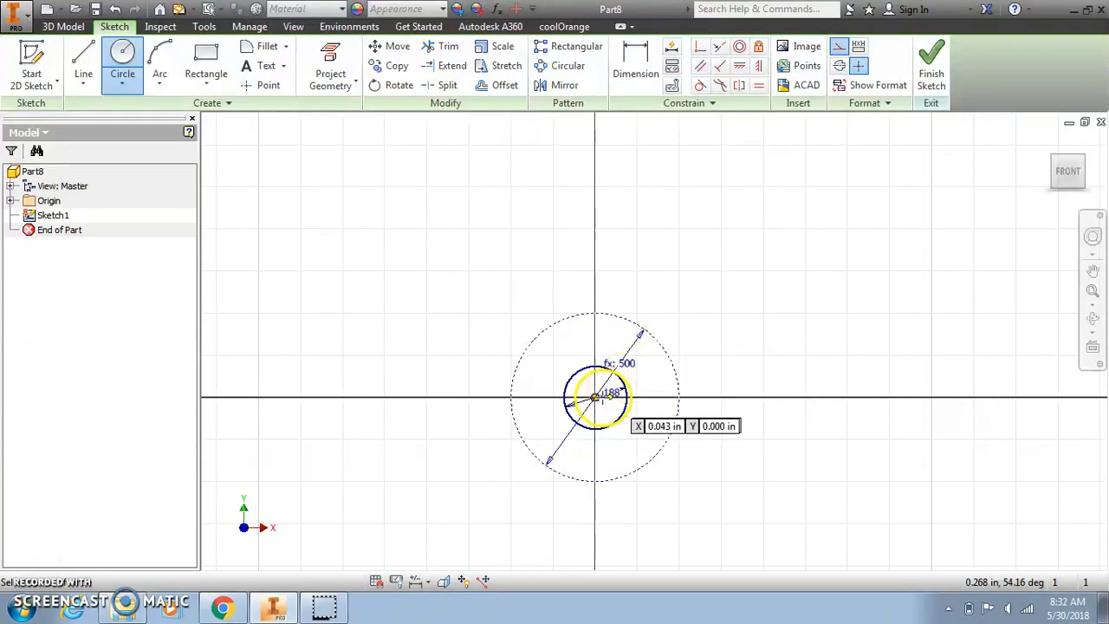
{"action": "left_click", "coordinate": [595, 398]}
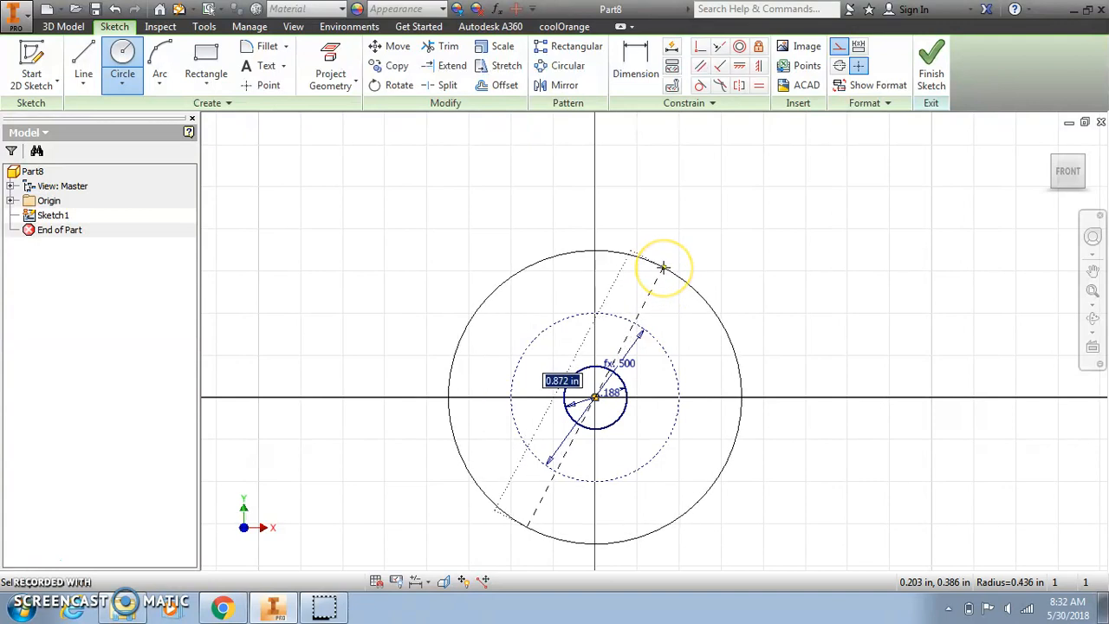
{"action": "key", "text": "Return"}
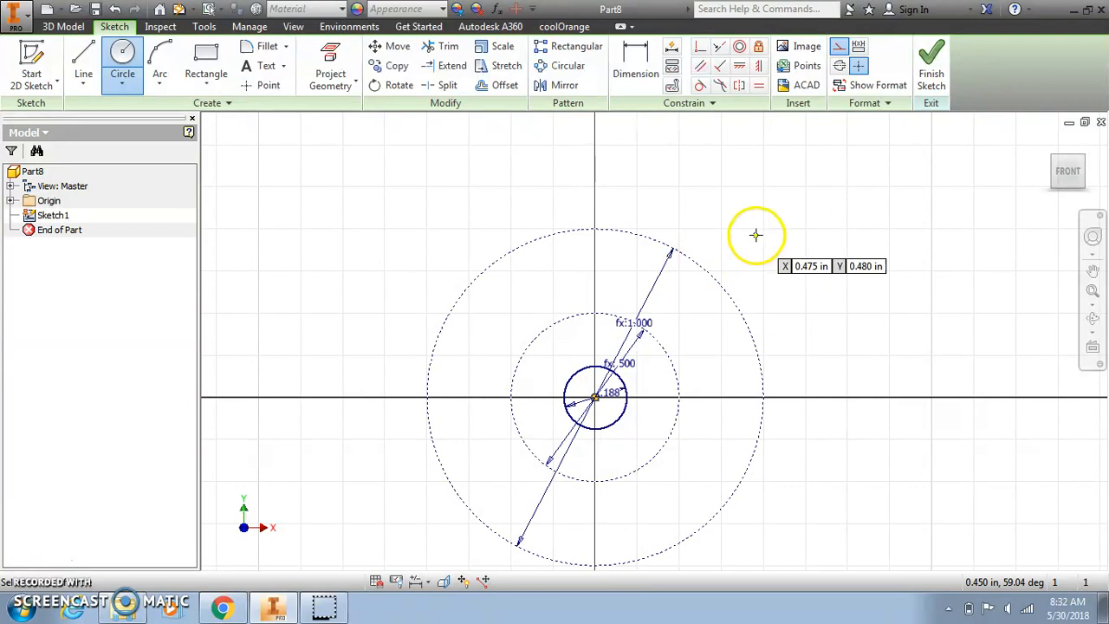
Draw a solid vertical line straight above the origin, from the 0.500 in circle up to the 1.000 in circle.
{"action": "left_click", "coordinate": [839, 52]}
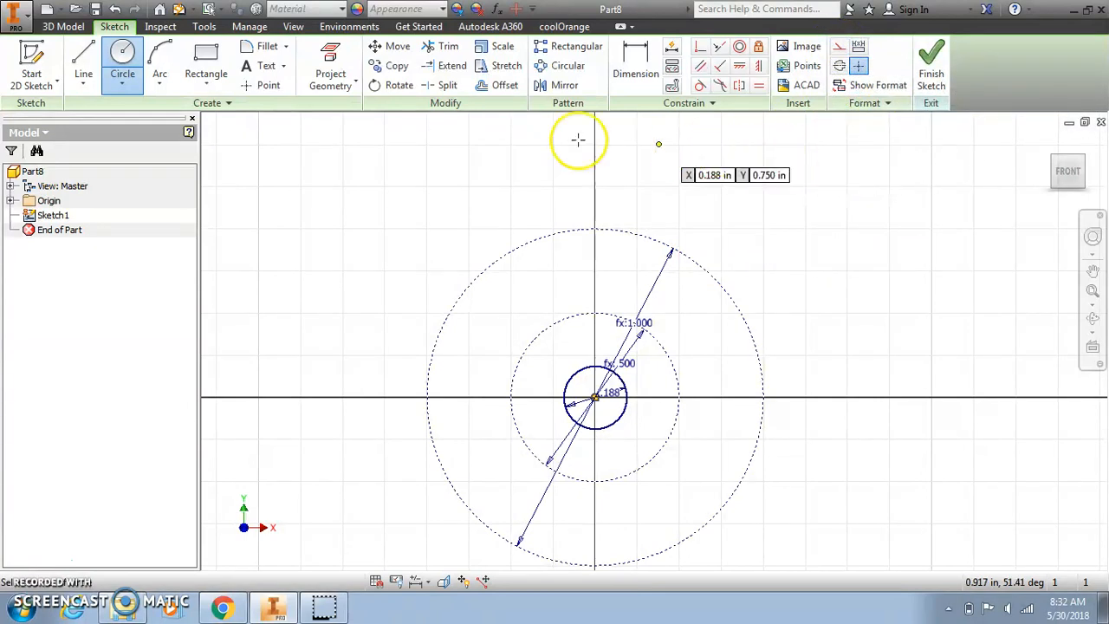
{"action": "left_click", "coordinate": [83, 63]}
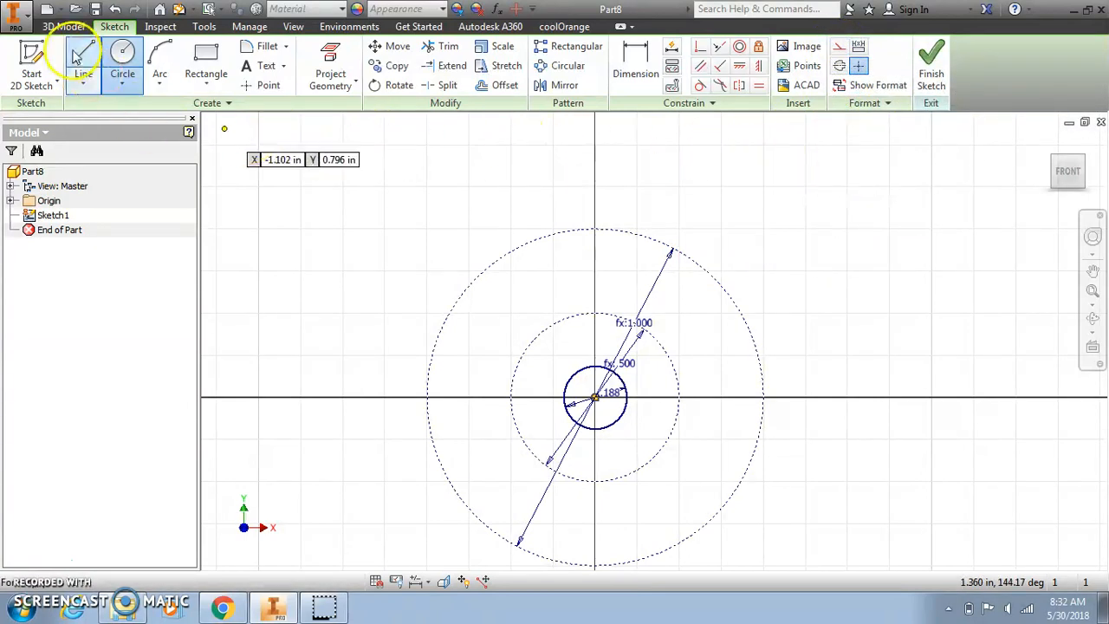
{"action": "left_click", "coordinate": [594, 312]}
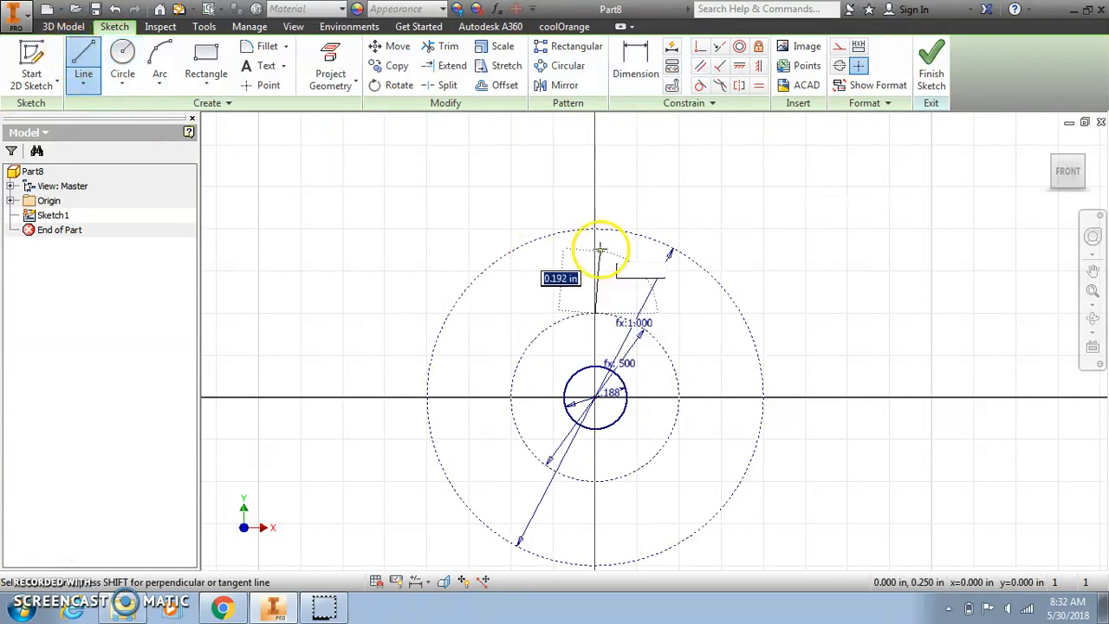
{"action": "left_click", "coordinate": [595, 232]}
{"action": "right_click", "coordinate": [672, 224]}
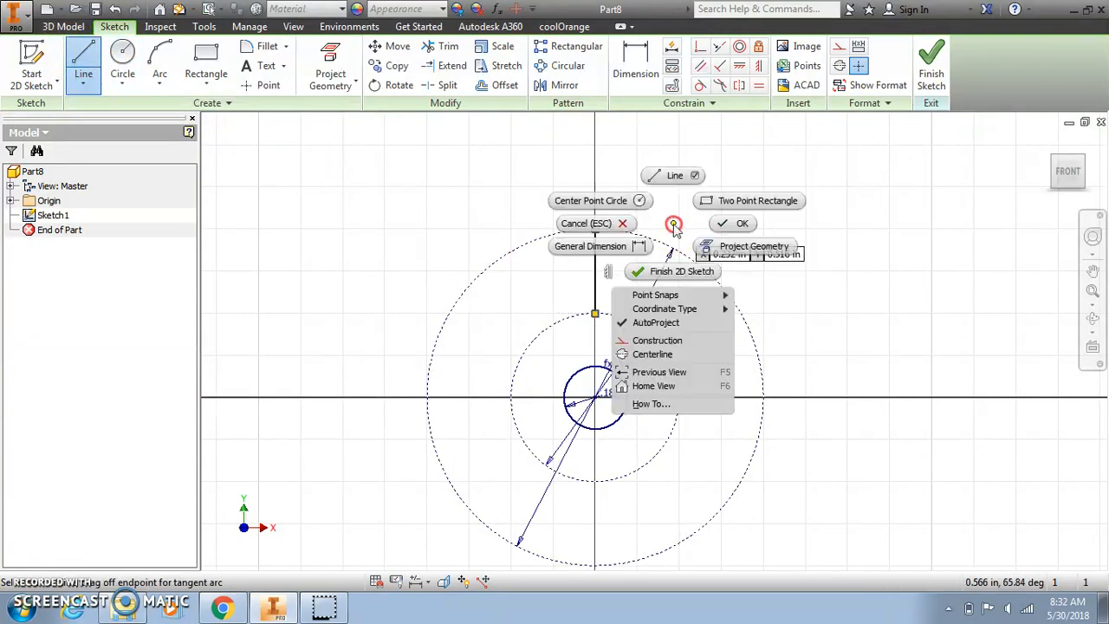
{"action": "left_click", "coordinate": [708, 225]}
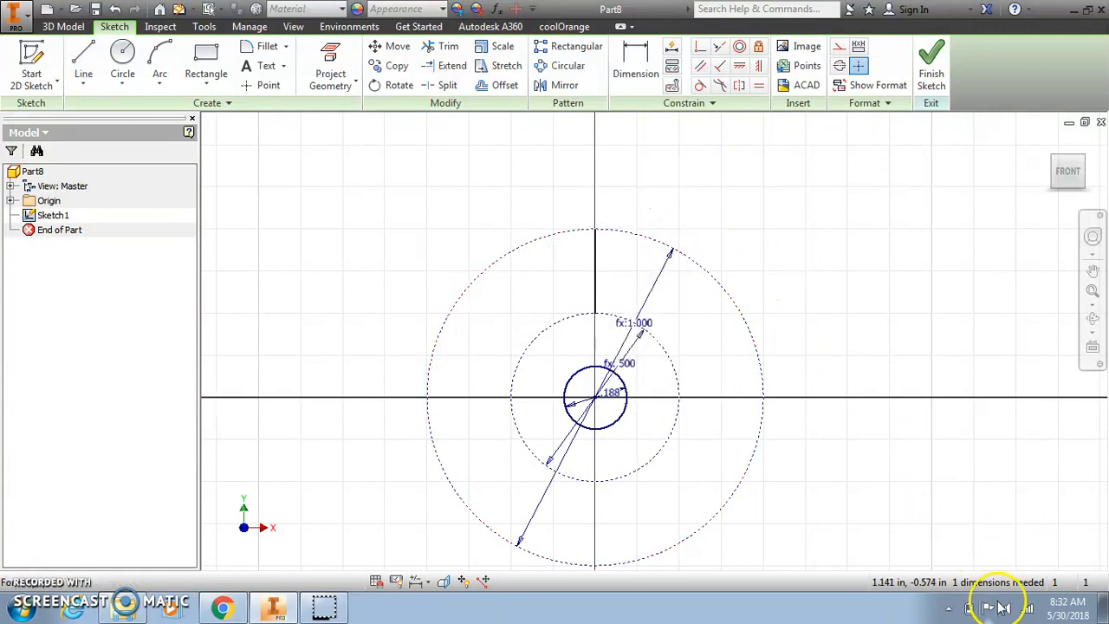
Move the vertical line off the axis to test its freedom and constrain it coincident with the circles' centre point.
{"action": "left_click_drag", "start_coordinate": [596, 258], "coordinate": [569, 257]}
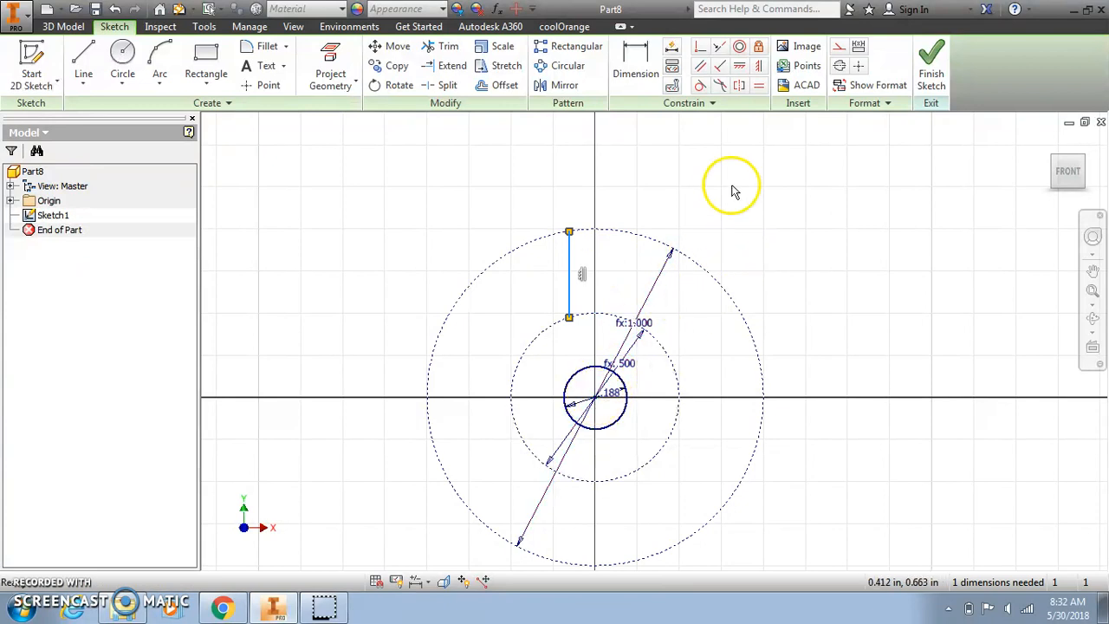
{"action": "left_click", "coordinate": [702, 47]}
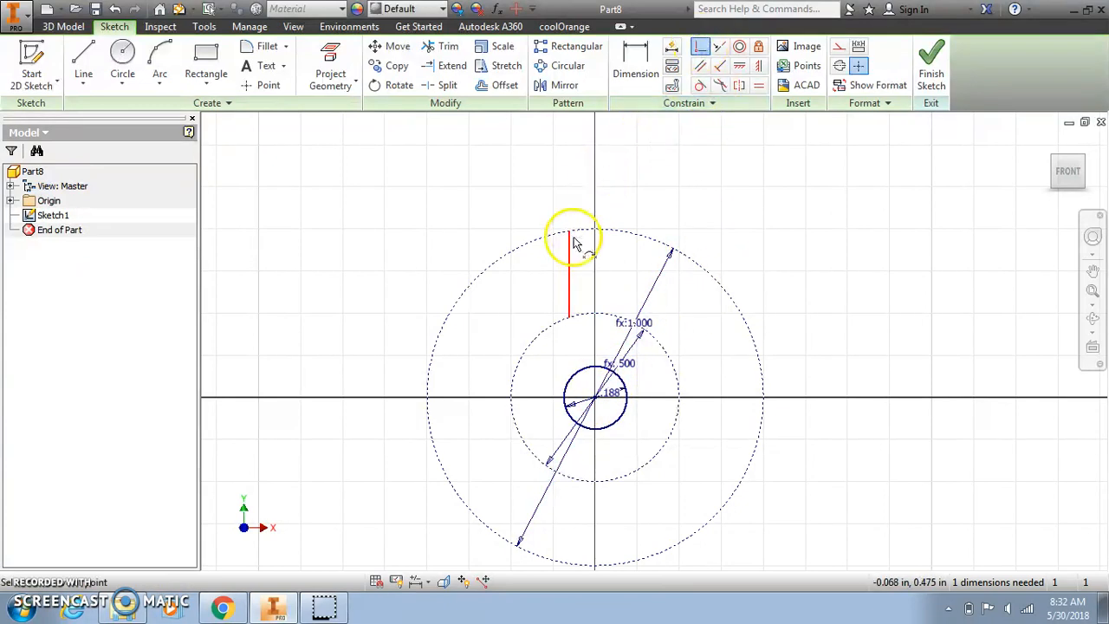
{"action": "left_click", "coordinate": [596, 399]}
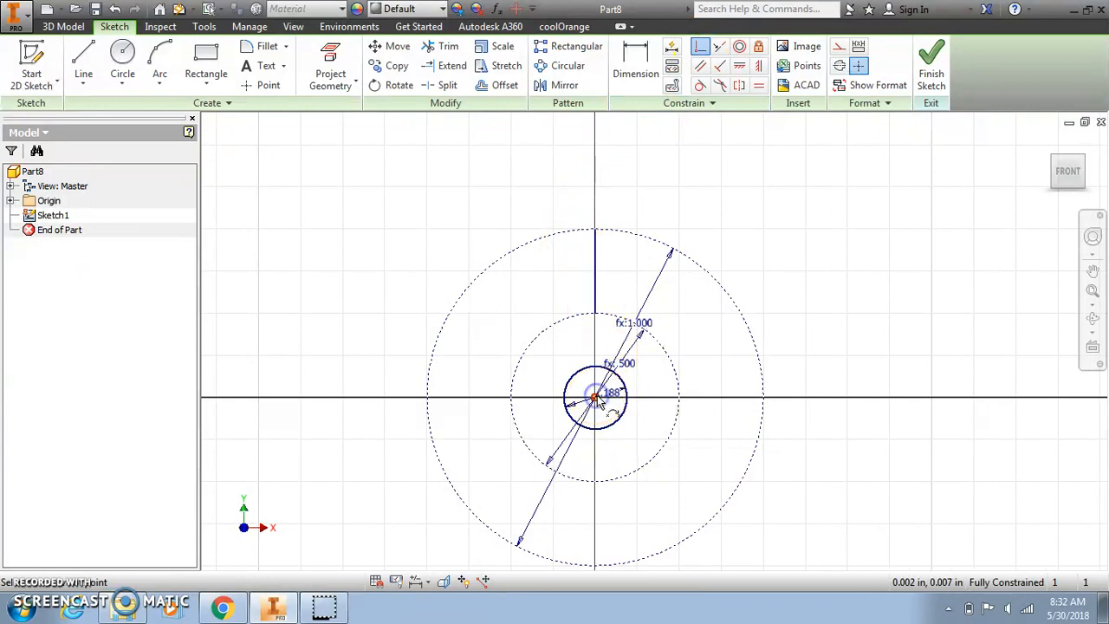
Place a sketch point at the midpoint of the vertical line.
{"action": "left_click", "coordinate": [267, 90]}
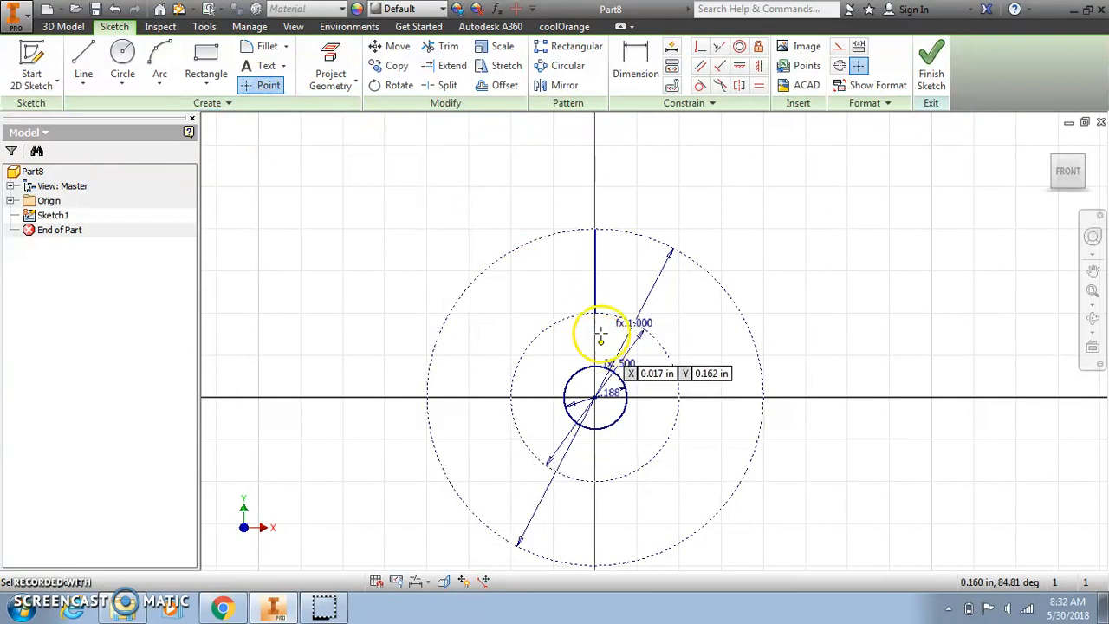
{"action": "left_click", "coordinate": [597, 272]}
{"action": "right_click", "coordinate": [630, 272]}
{"action": "left_click", "coordinate": [692, 272]}
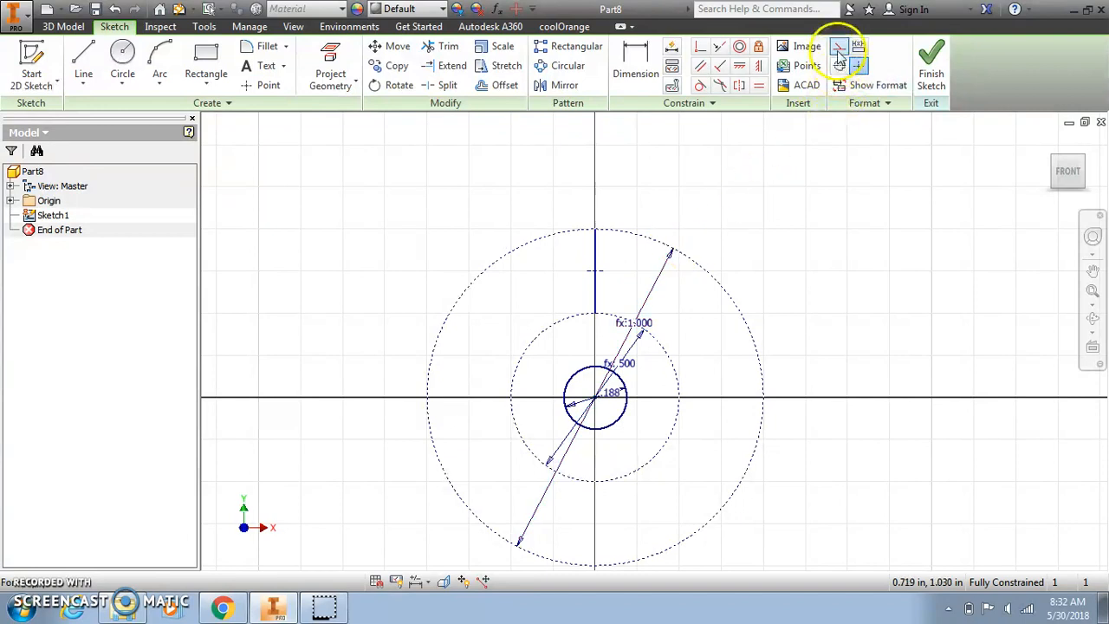
Draw a construction circle centred on the origin and passing through the vertical line's midpoint.
{"action": "left_click", "coordinate": [122, 59]}
{"action": "left_click", "coordinate": [595, 396]}
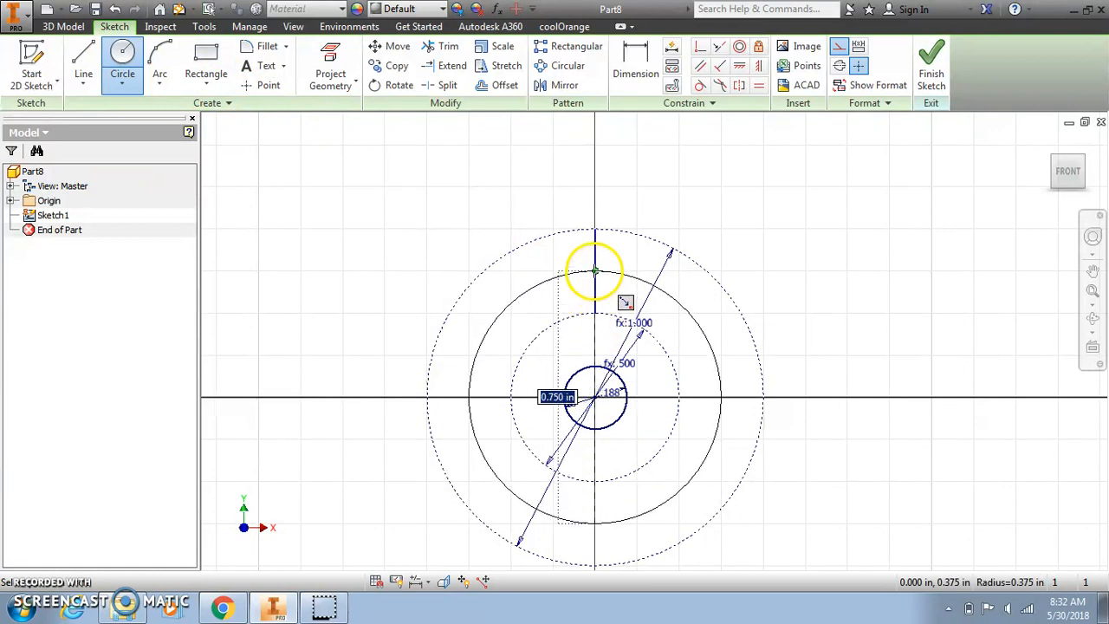
{"action": "left_click", "coordinate": [594, 272]}
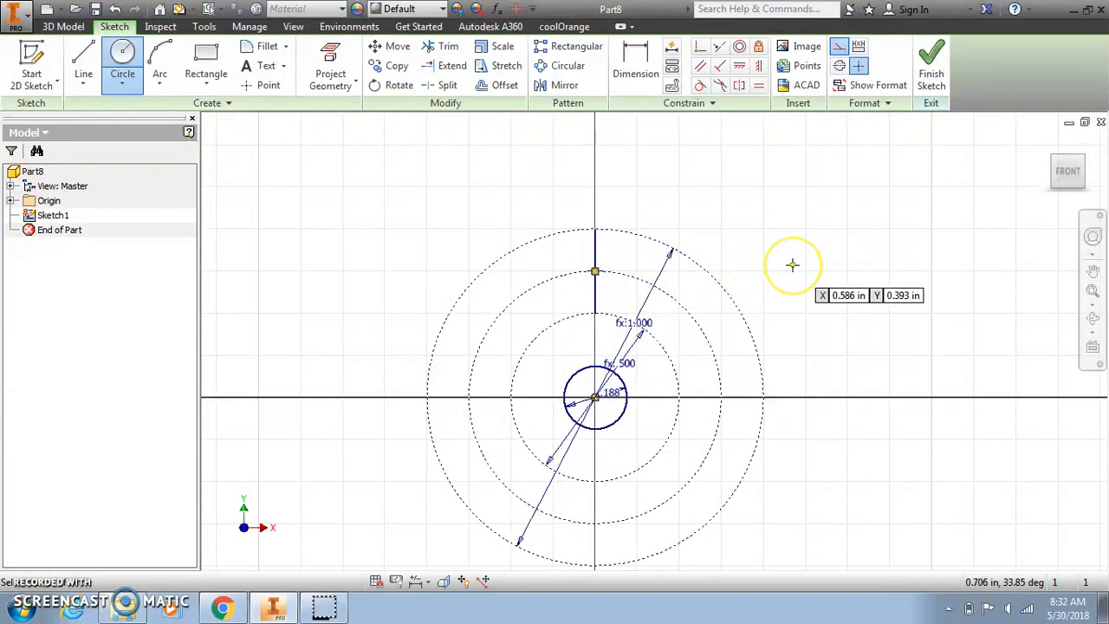
{"action": "right_click", "coordinate": [792, 264]}
{"action": "left_click", "coordinate": [842, 264]}
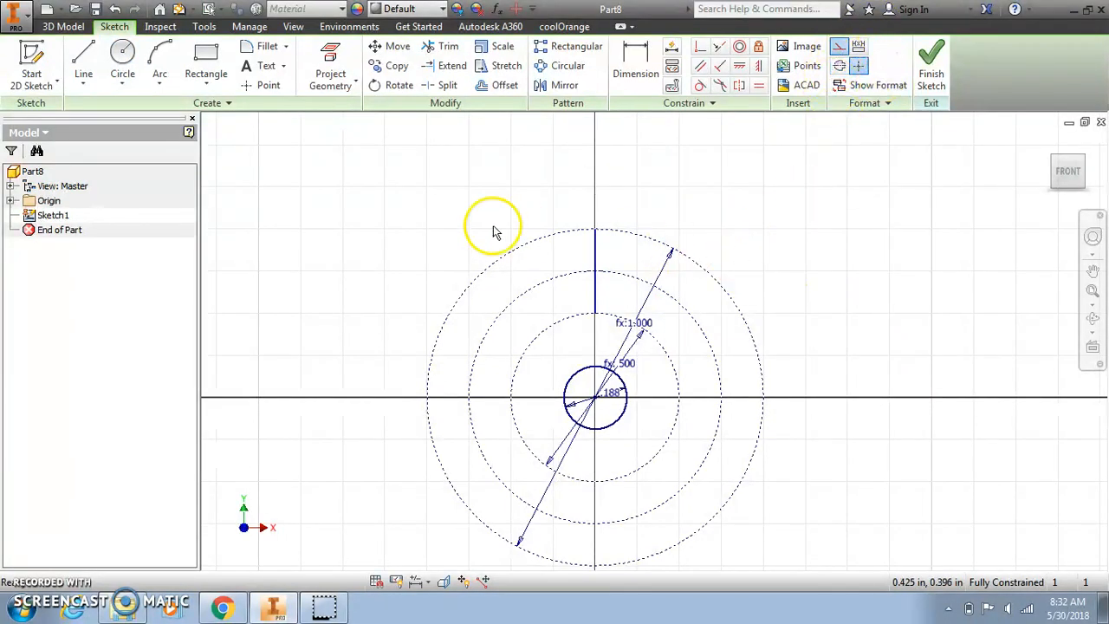
Draw two horizontal construction lines on the axis, joining the middle circle to the inner circle on the left and to the outer circle on the right.
{"action": "left_click", "coordinate": [78, 65]}
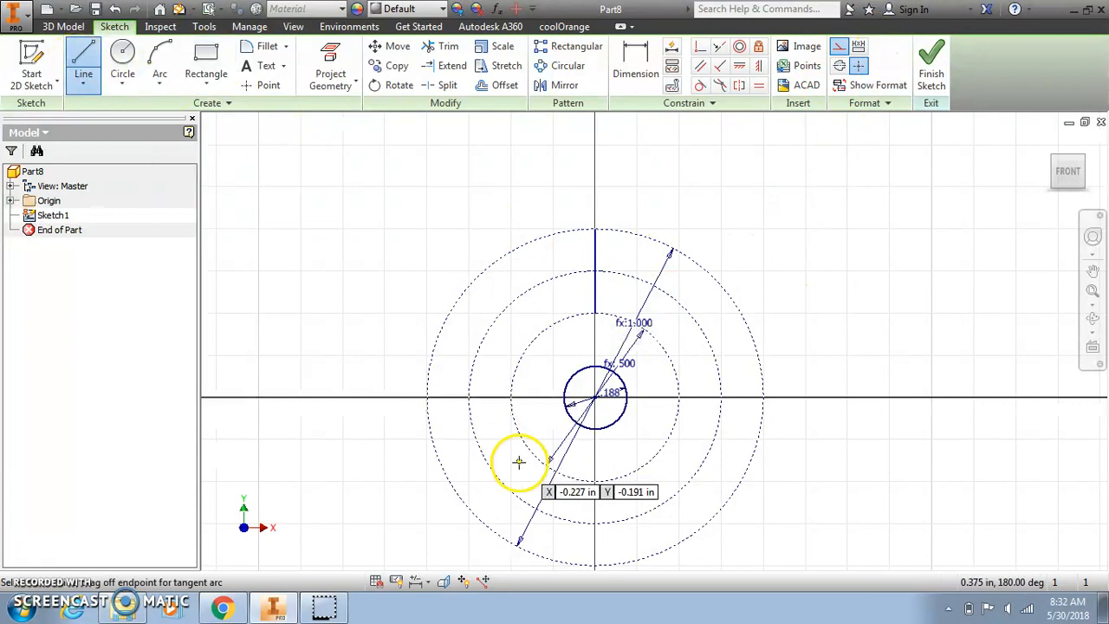
{"action": "left_click", "coordinate": [470, 399]}
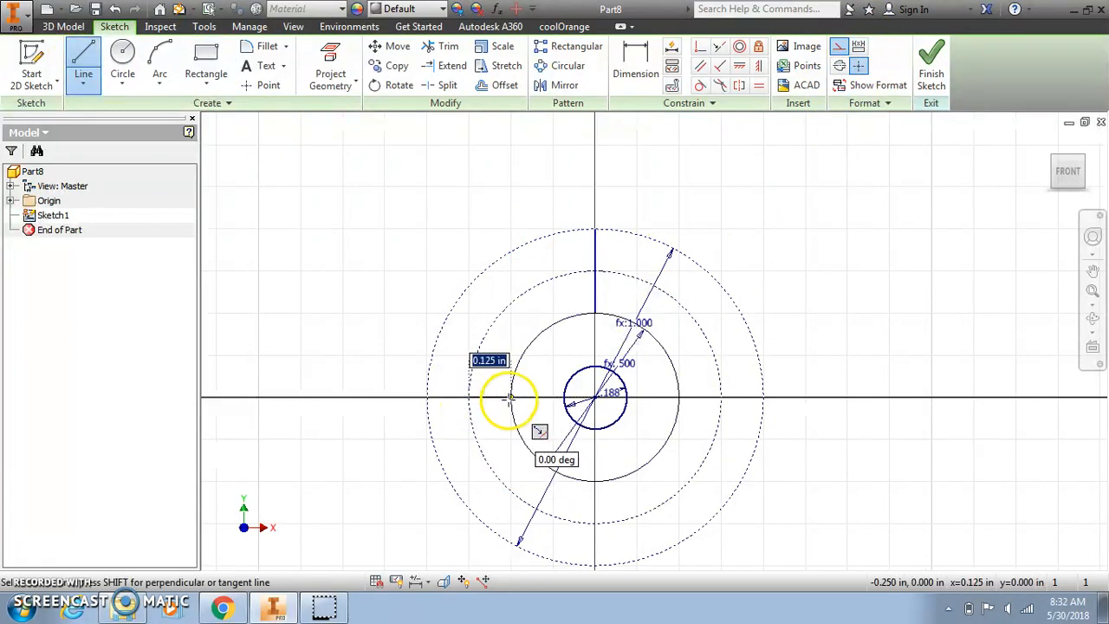
{"action": "left_click", "coordinate": [510, 398]}
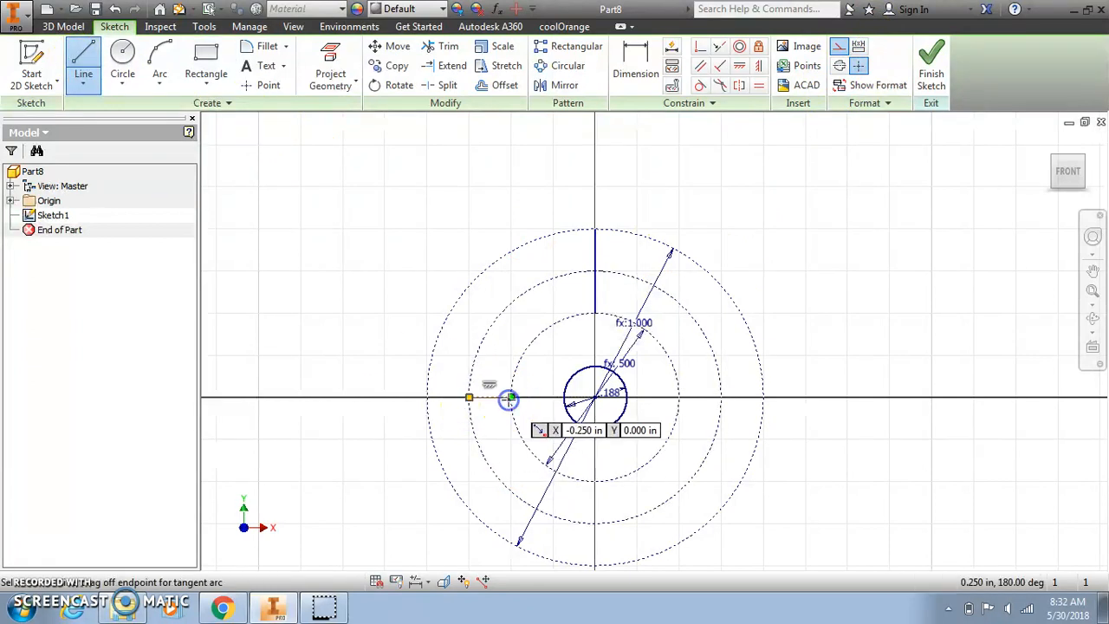
{"action": "left_click", "coordinate": [722, 397]}
{"action": "left_click", "coordinate": [761, 397]}
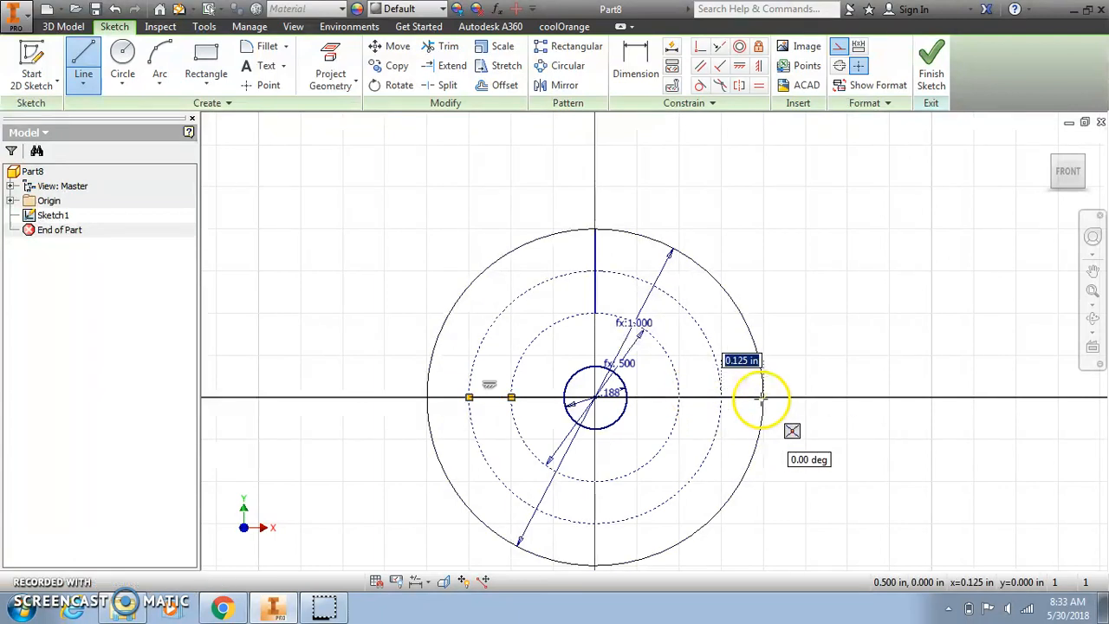
{"action": "right_click", "coordinate": [842, 371]}
{"action": "left_click", "coordinate": [856, 373]}
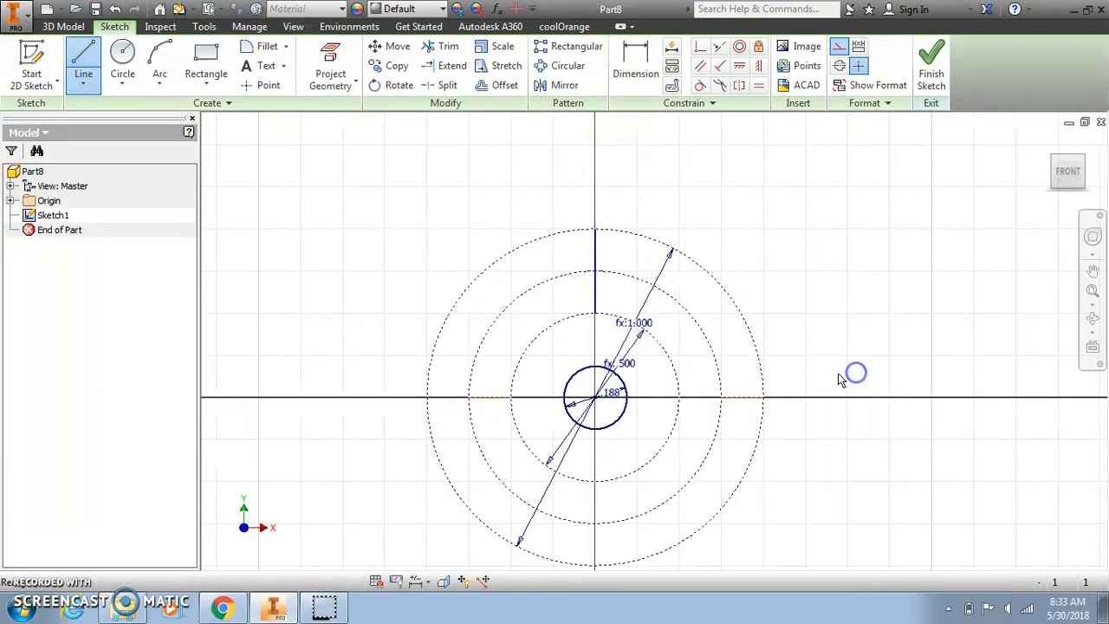
Move the horizontal construction lines off the axis to test their freedom and constrain the left one coincident with the centre point.
{"action": "left_click", "coordinate": [517, 397]}
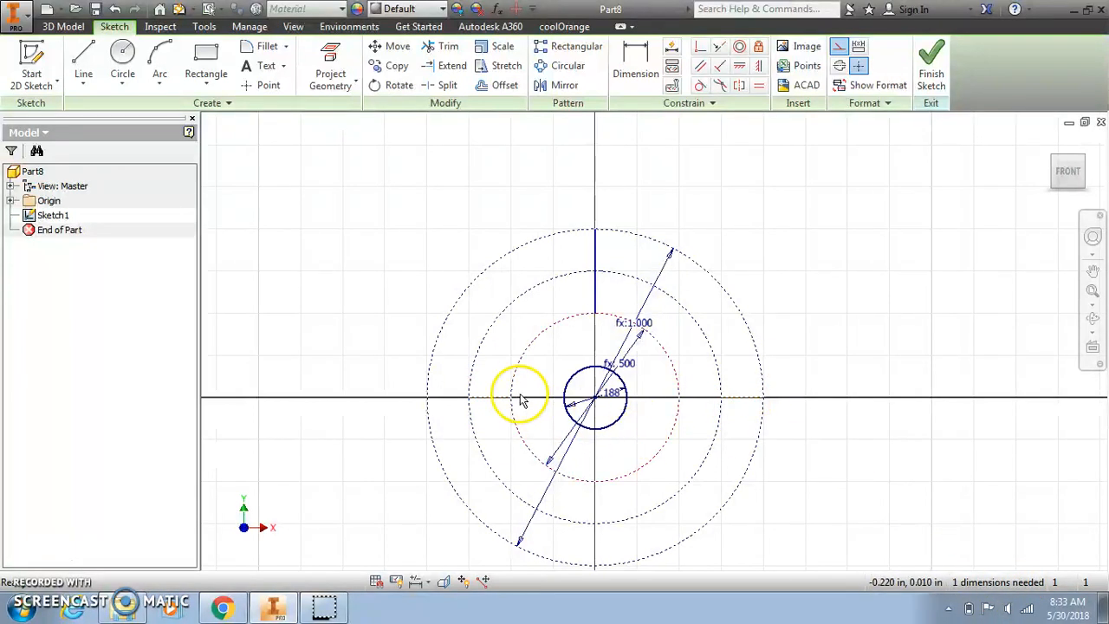
{"action": "left_click_drag", "start_coordinate": [483, 398], "coordinate": [485, 382]}
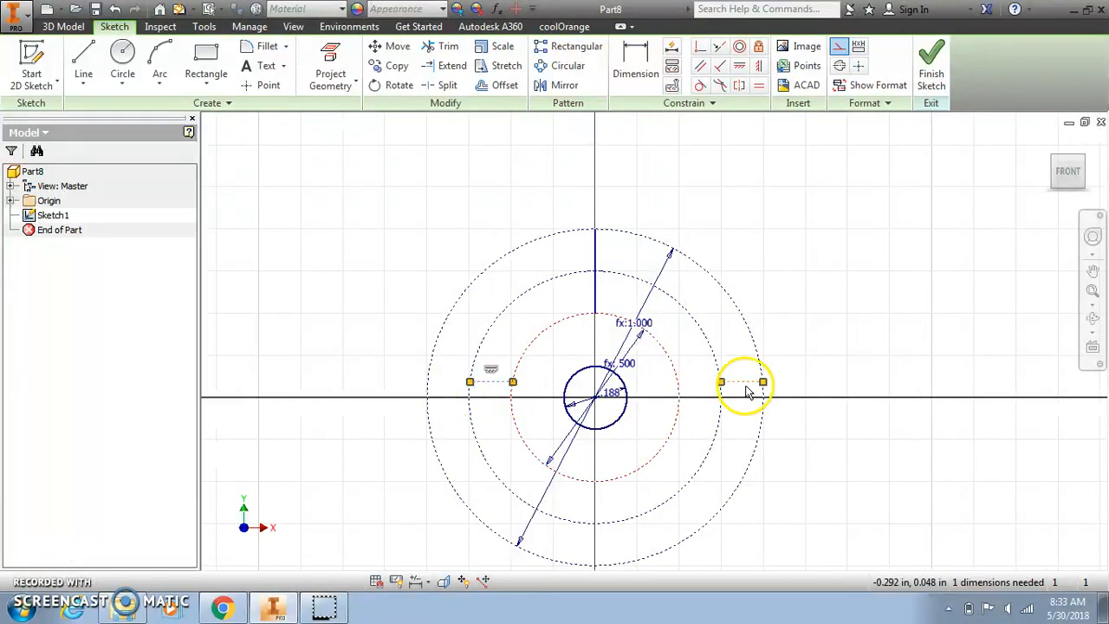
{"action": "left_click", "coordinate": [700, 49]}
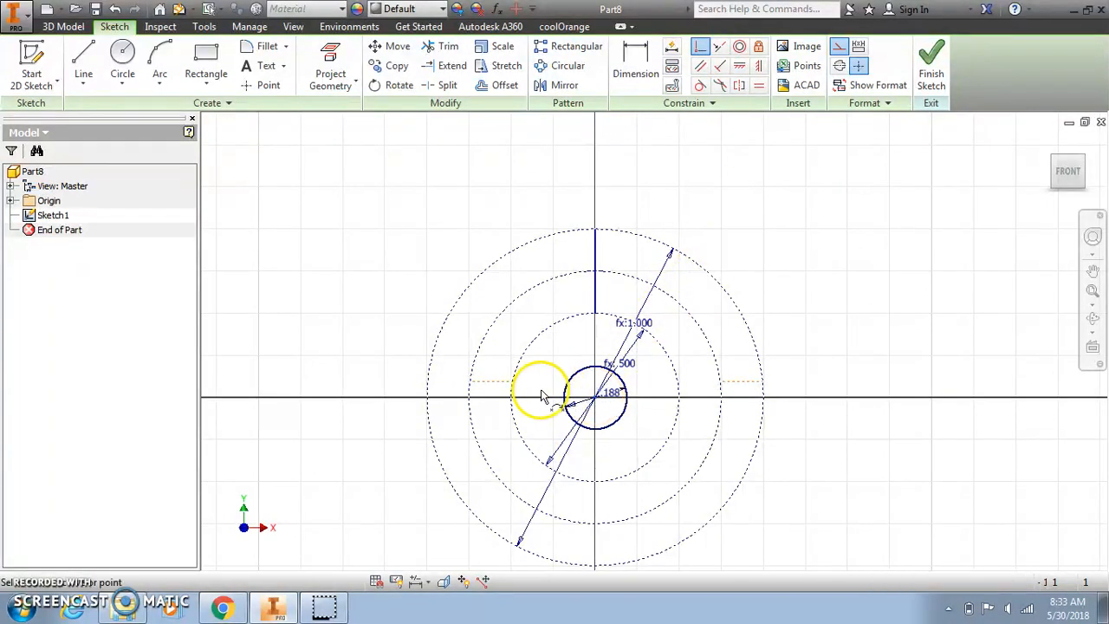
{"action": "left_click", "coordinate": [503, 388]}
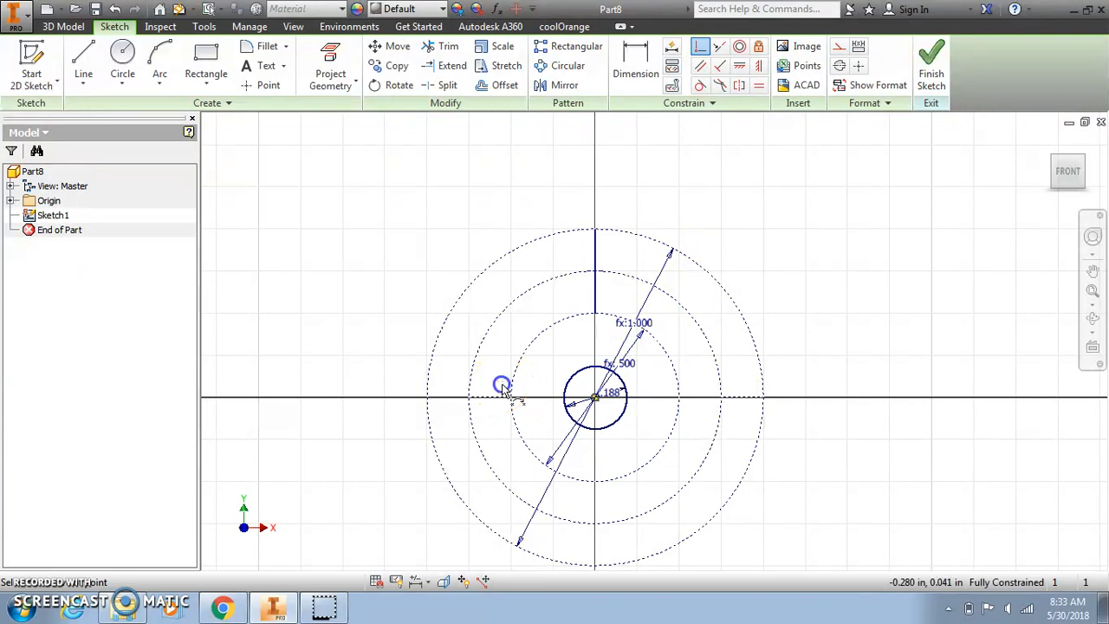
{"action": "key", "text": "Escape"}
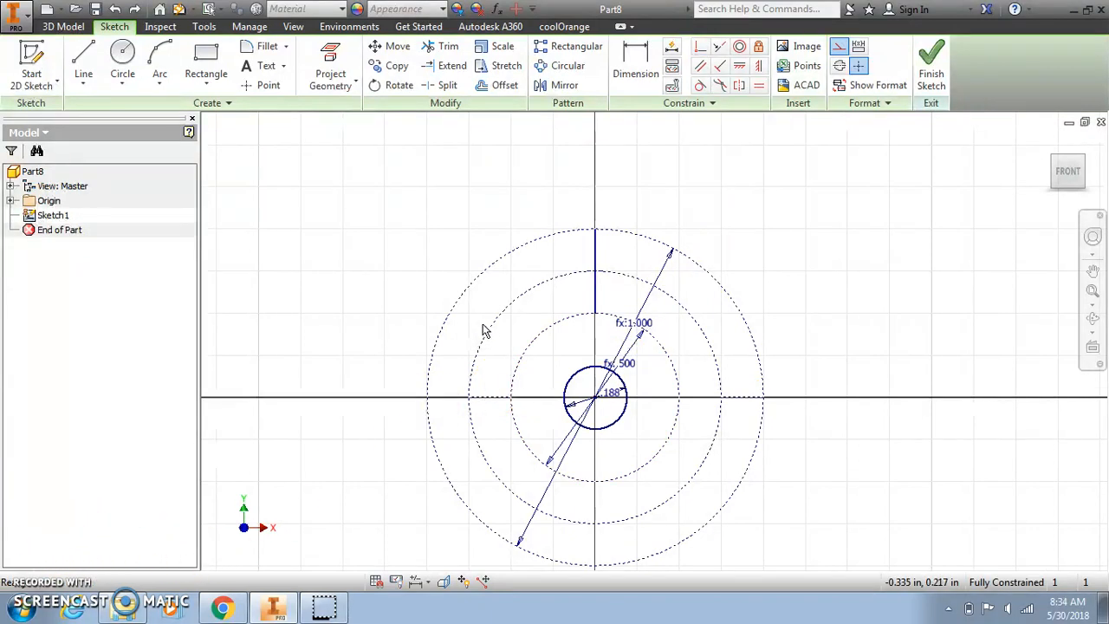
Place sketch points at the midpoints of both horizontal construction lines and at the lowest point of the middle circle.
{"action": "left_click", "coordinate": [261, 85]}
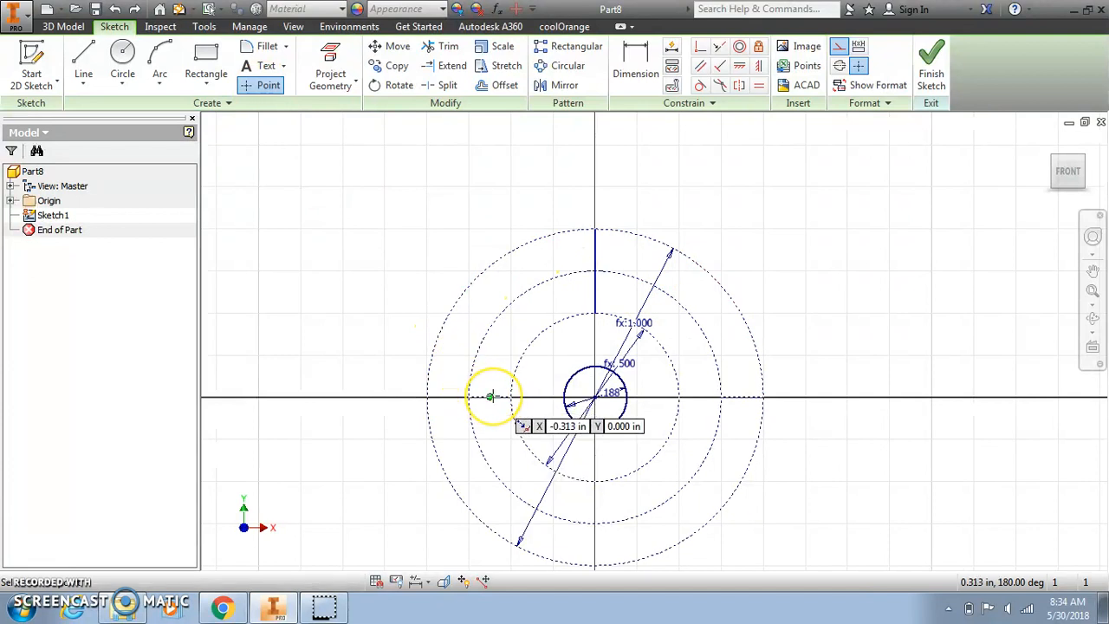
{"action": "left_click", "coordinate": [490, 397]}
{"action": "left_click", "coordinate": [490, 397]}
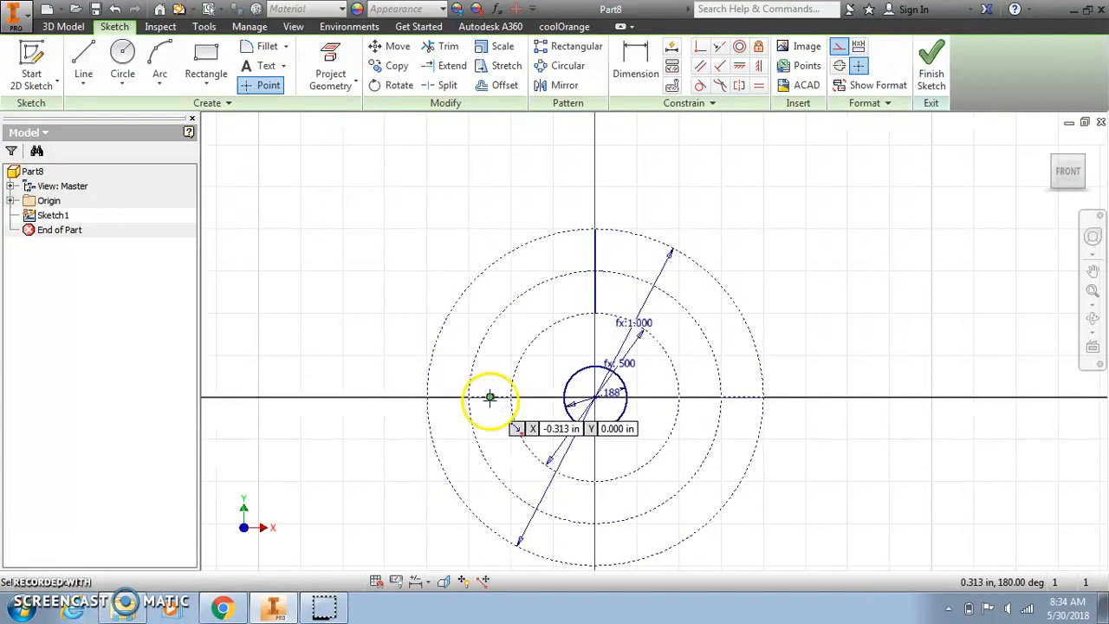
{"action": "left_click", "coordinate": [594, 522]}
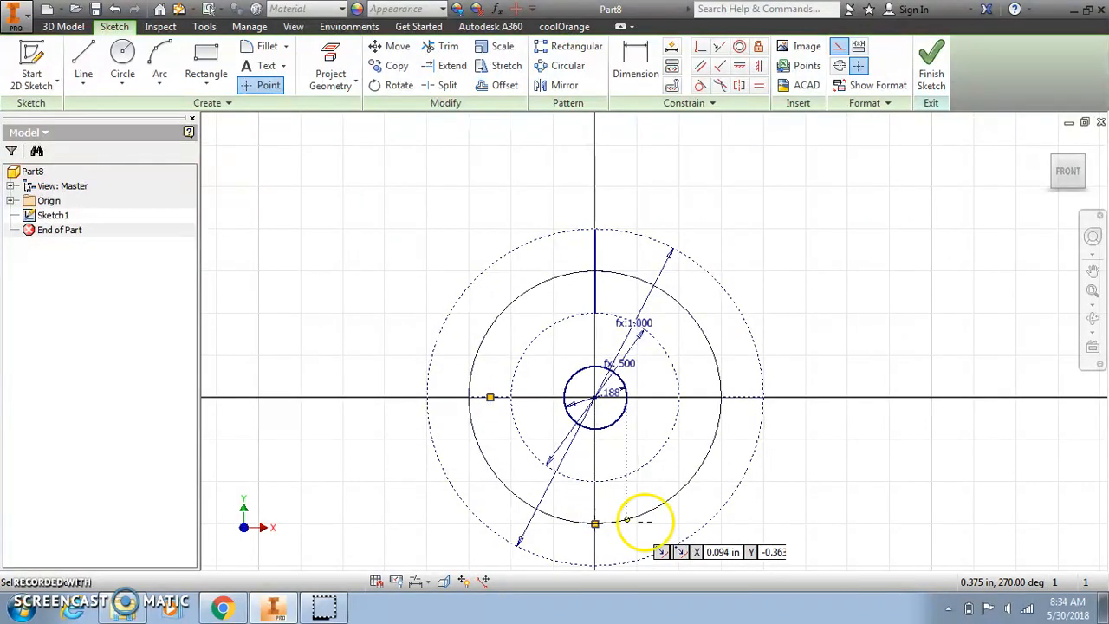
{"action": "left_click", "coordinate": [742, 397]}
{"action": "right_click", "coordinate": [856, 390]}
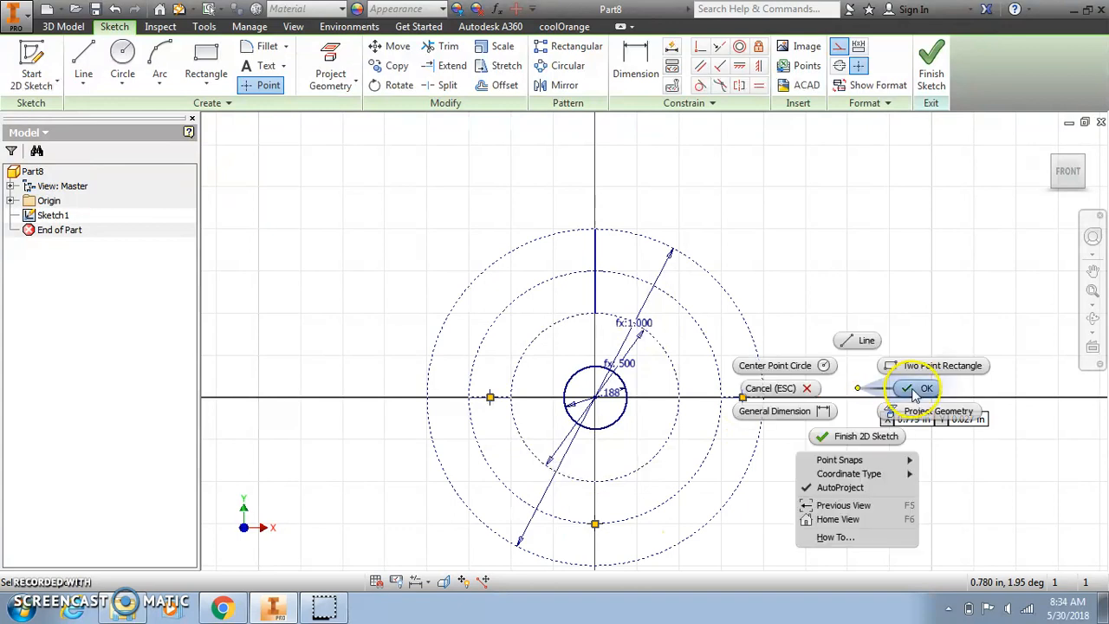
{"action": "left_click", "coordinate": [916, 389]}
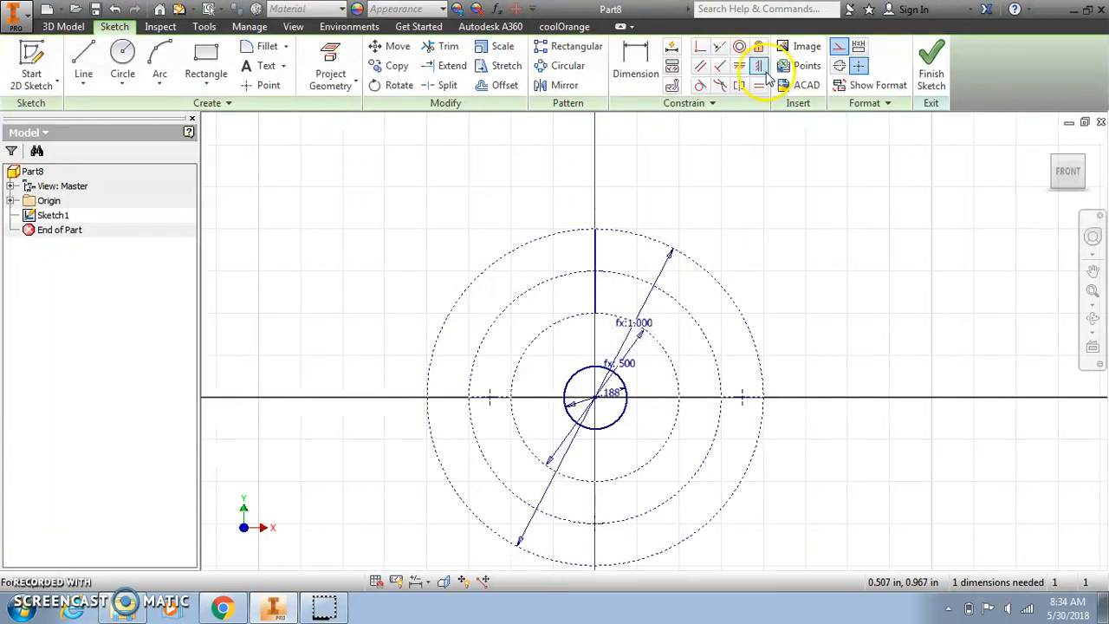
Constrain the sketch point at the middle circle's lowest point vertically in line with the centre point.
{"action": "left_click", "coordinate": [596, 398]}
{"action": "left_click", "coordinate": [595, 523]}
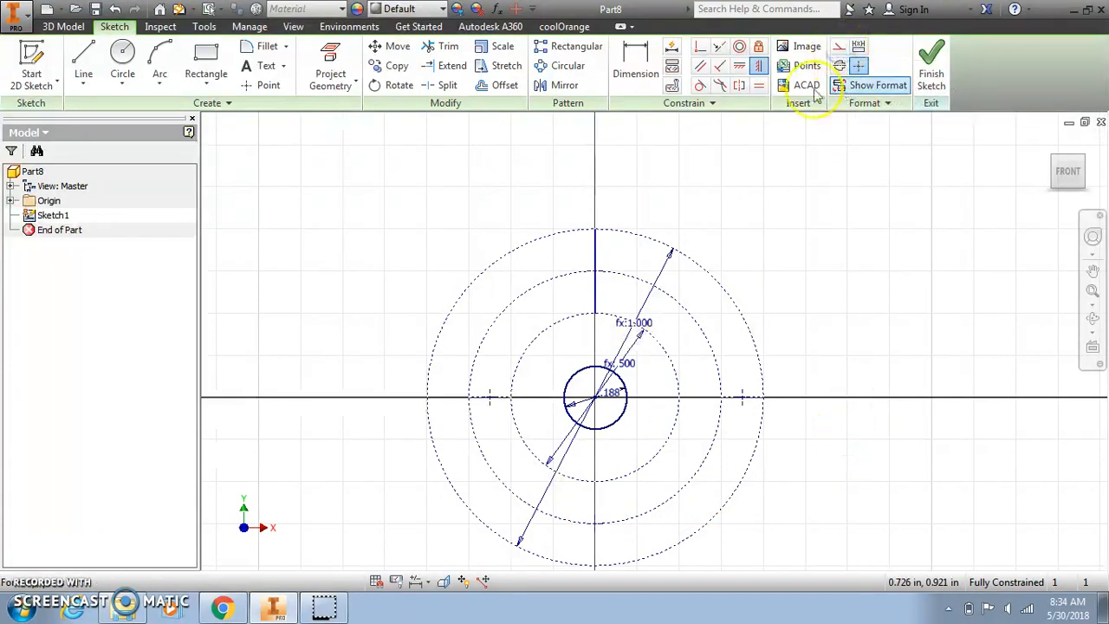
Draw two three-point arcs from the vertical line's lower end through the left midpoint to the middle circle's lowest point.
{"action": "left_click", "coordinate": [162, 90]}
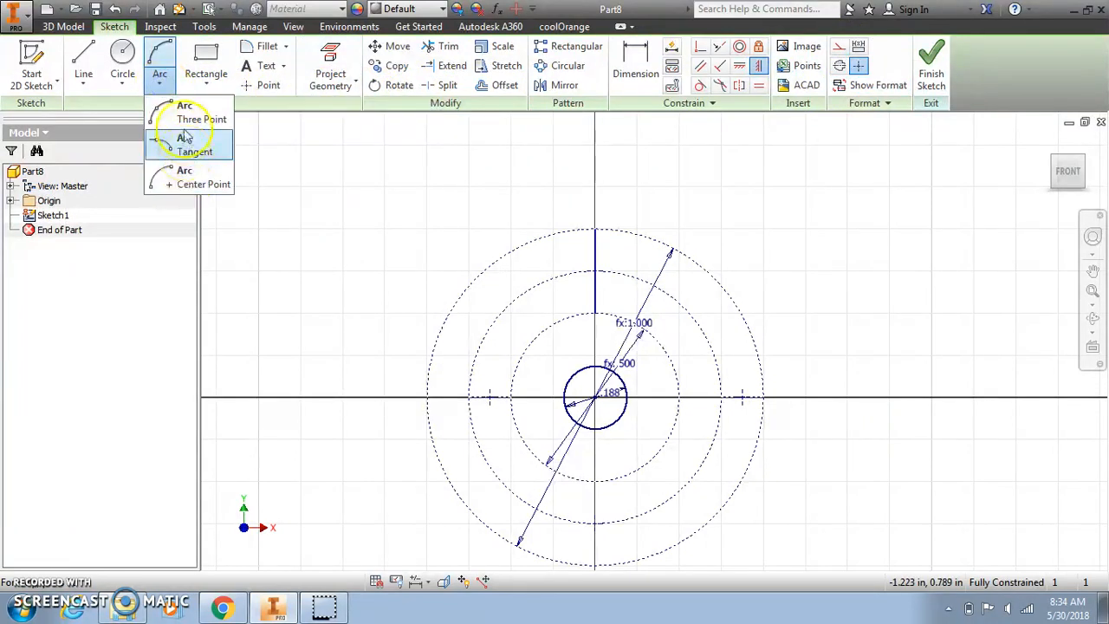
{"action": "left_click", "coordinate": [180, 126]}
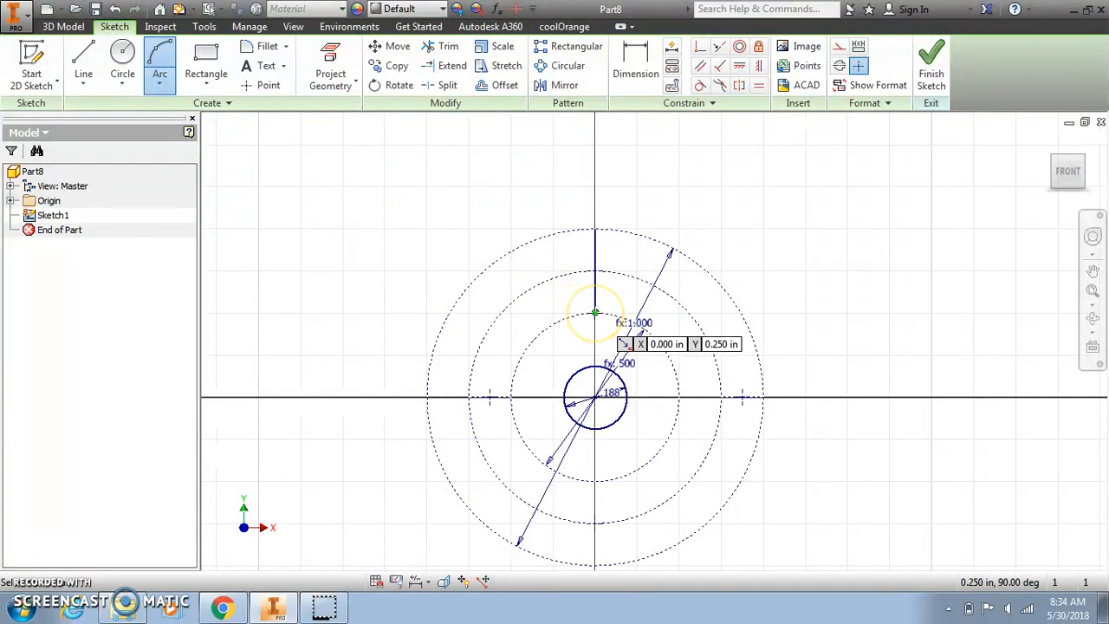
{"action": "left_click", "coordinate": [594, 312]}
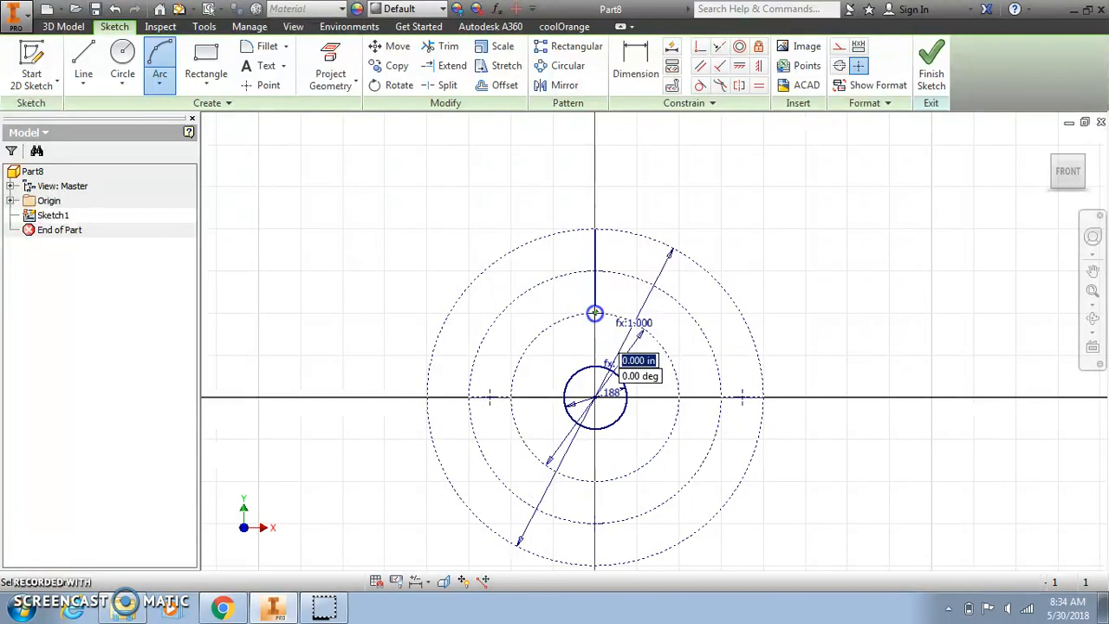
{"action": "left_click", "coordinate": [489, 397]}
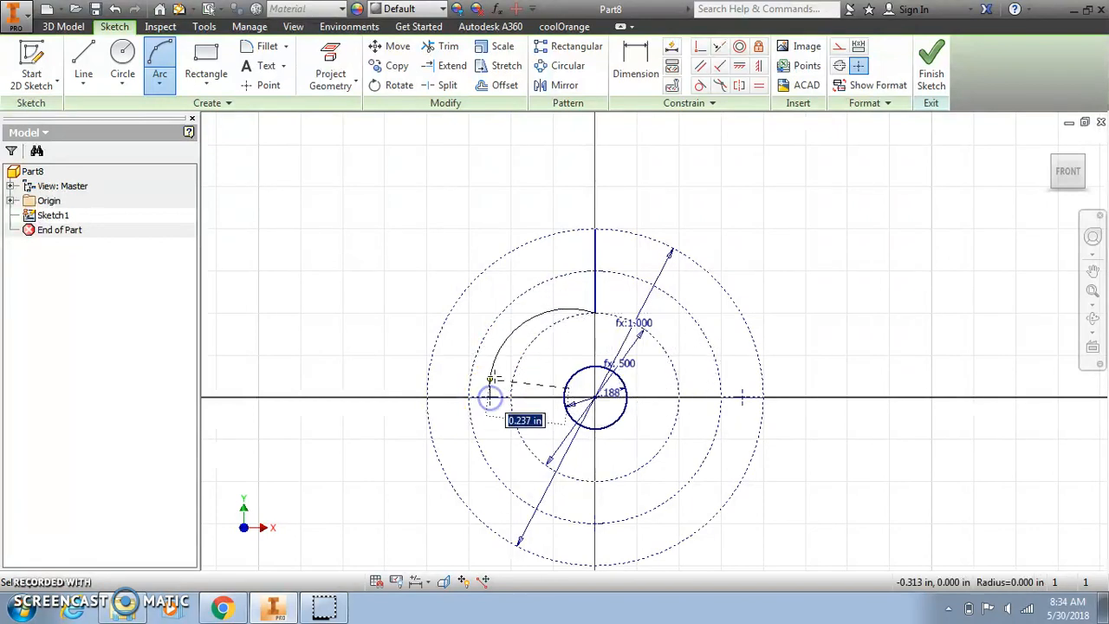
{"action": "left_click", "coordinate": [489, 396]}
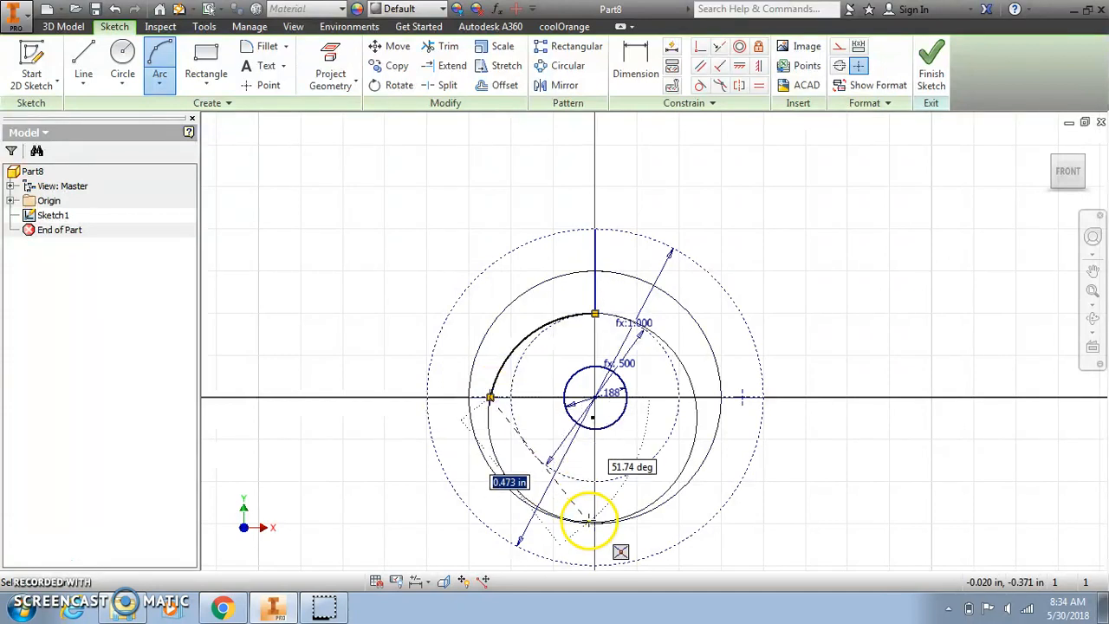
{"action": "left_click", "coordinate": [590, 521]}
{"action": "left_click", "coordinate": [566, 515]}
Draw two more three-point arcs from the middle circle's lowest point through the right midpoint to the vertical line's upper end.
{"action": "left_click", "coordinate": [595, 524]}
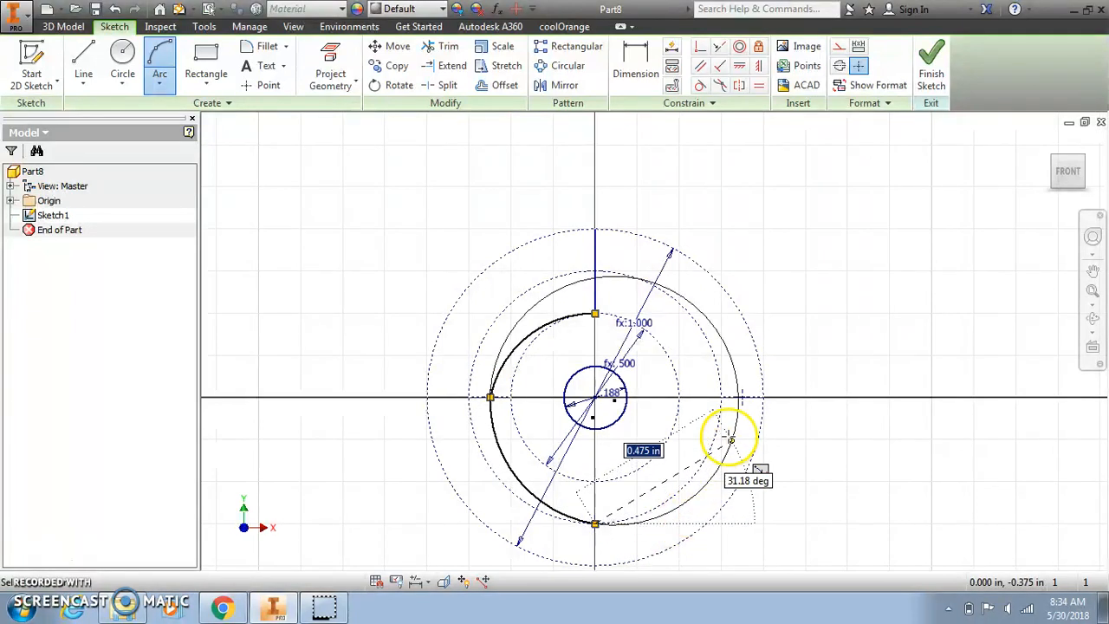
{"action": "left_click", "coordinate": [740, 398]}
{"action": "left_click", "coordinate": [728, 444]}
{"action": "left_click", "coordinate": [743, 397]}
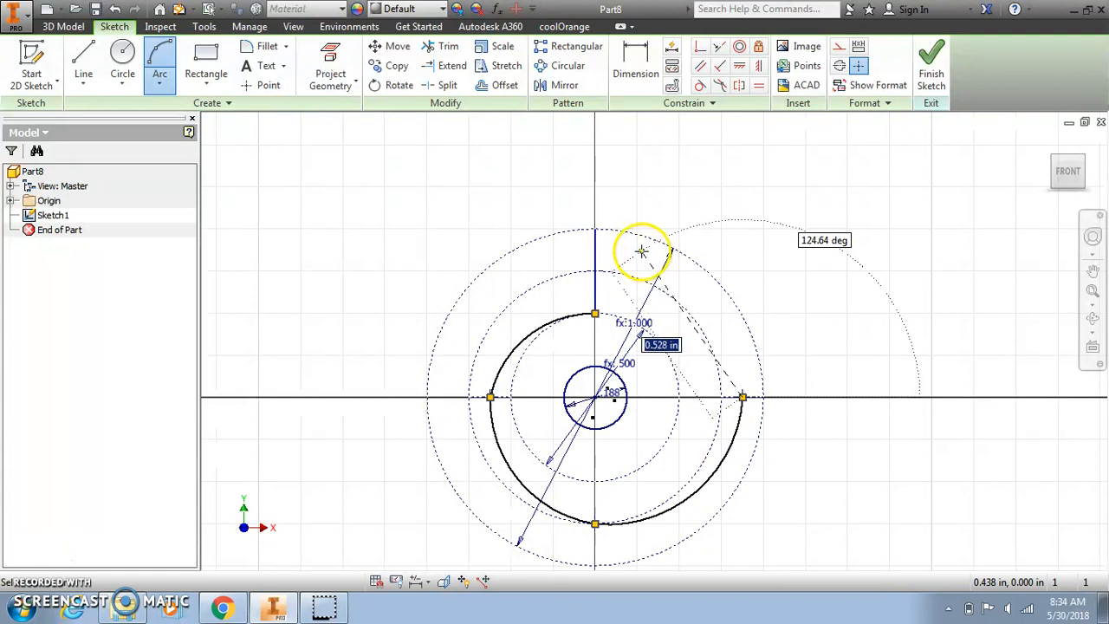
{"action": "left_click", "coordinate": [595, 230]}
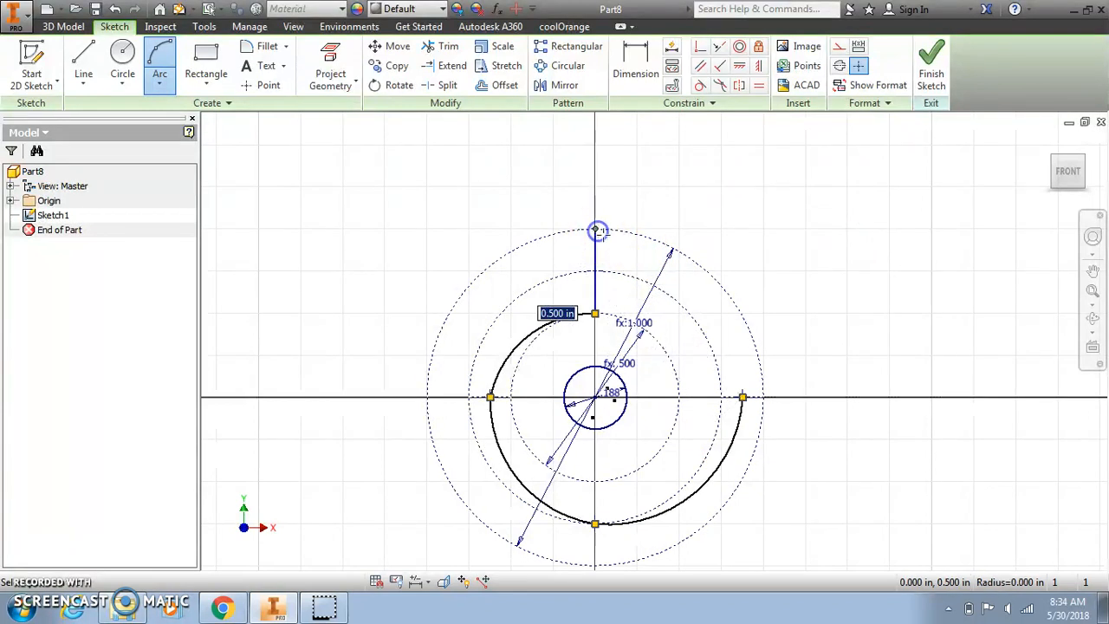
{"action": "left_click", "coordinate": [665, 255]}
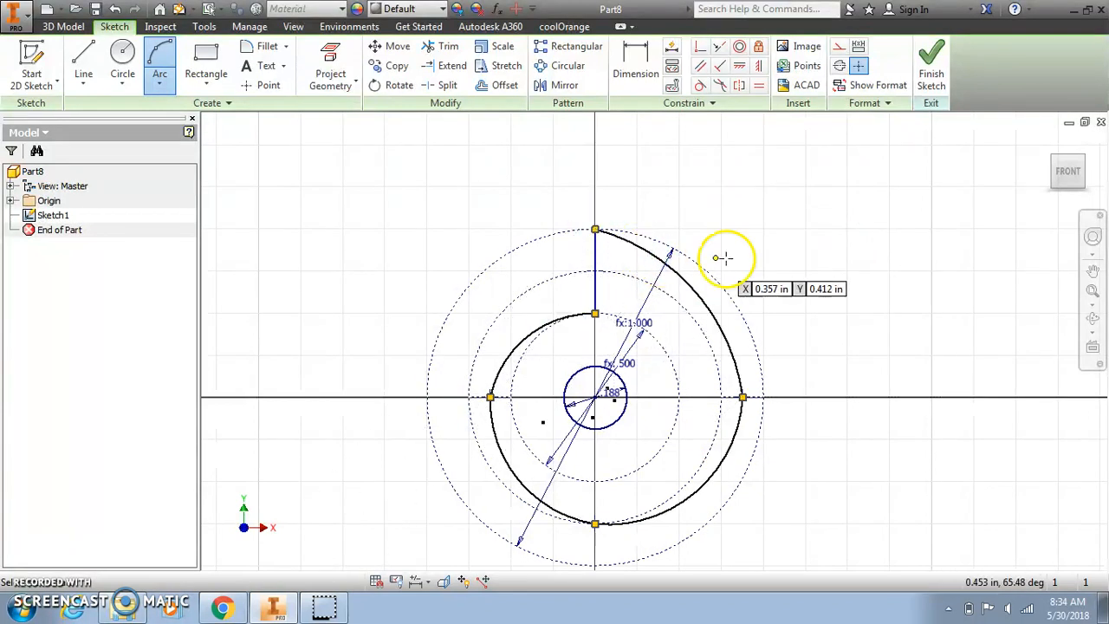
{"action": "right_click", "coordinate": [796, 258]}
{"action": "left_click", "coordinate": [858, 258]}
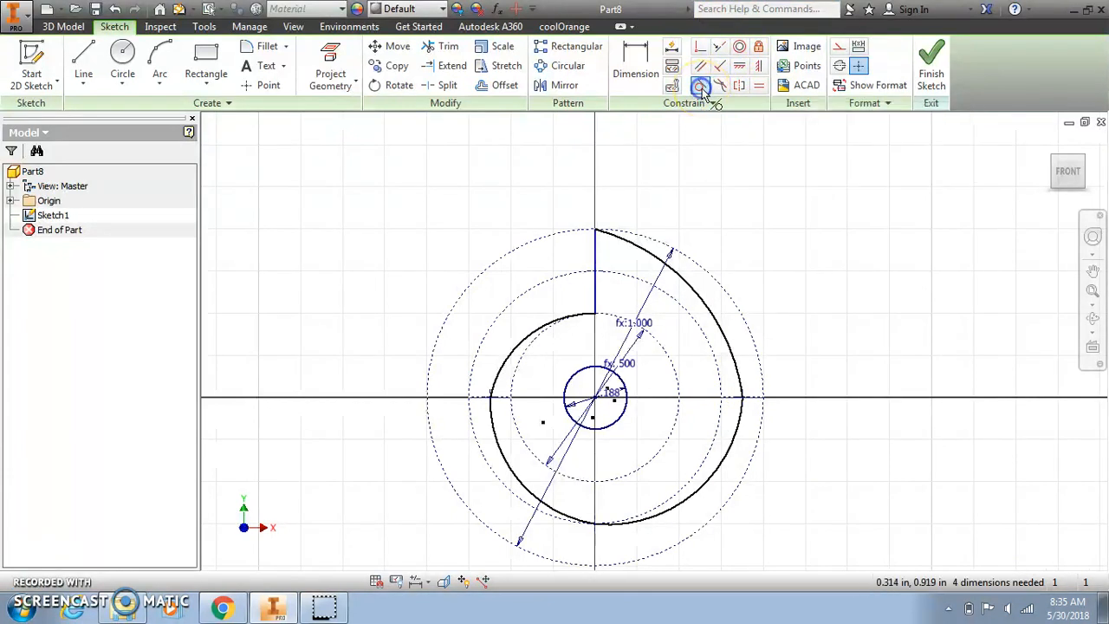
Make each of the four profile arcs tangent to the next one at their three shared endpoints.
{"action": "left_click", "coordinate": [532, 338]}
{"action": "left_click", "coordinate": [496, 441]}
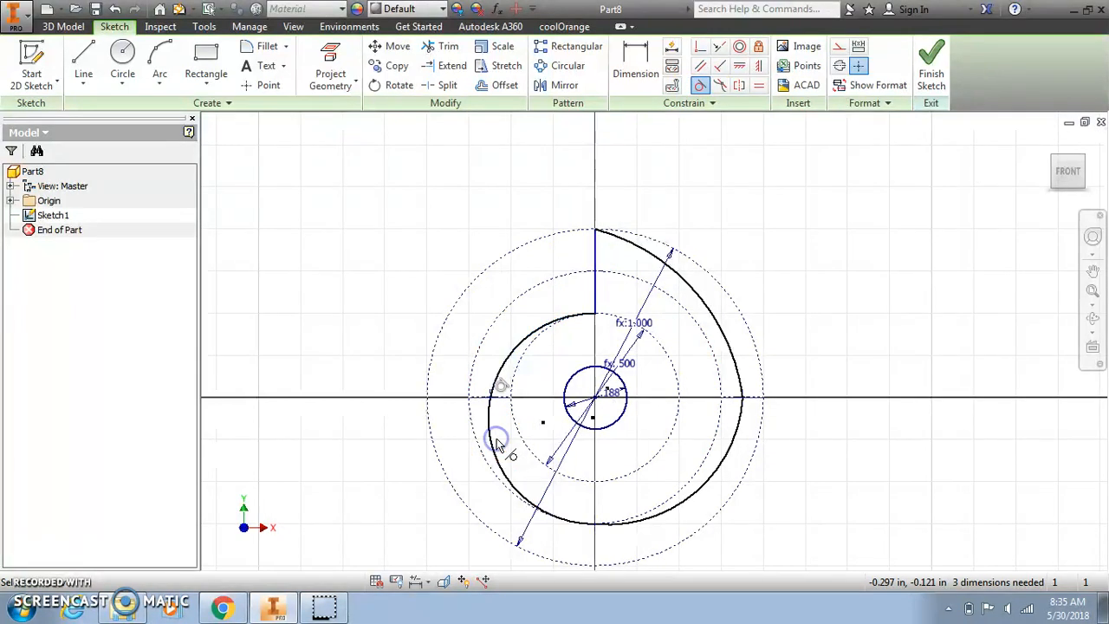
{"action": "left_click", "coordinate": [498, 464]}
{"action": "left_click", "coordinate": [667, 513]}
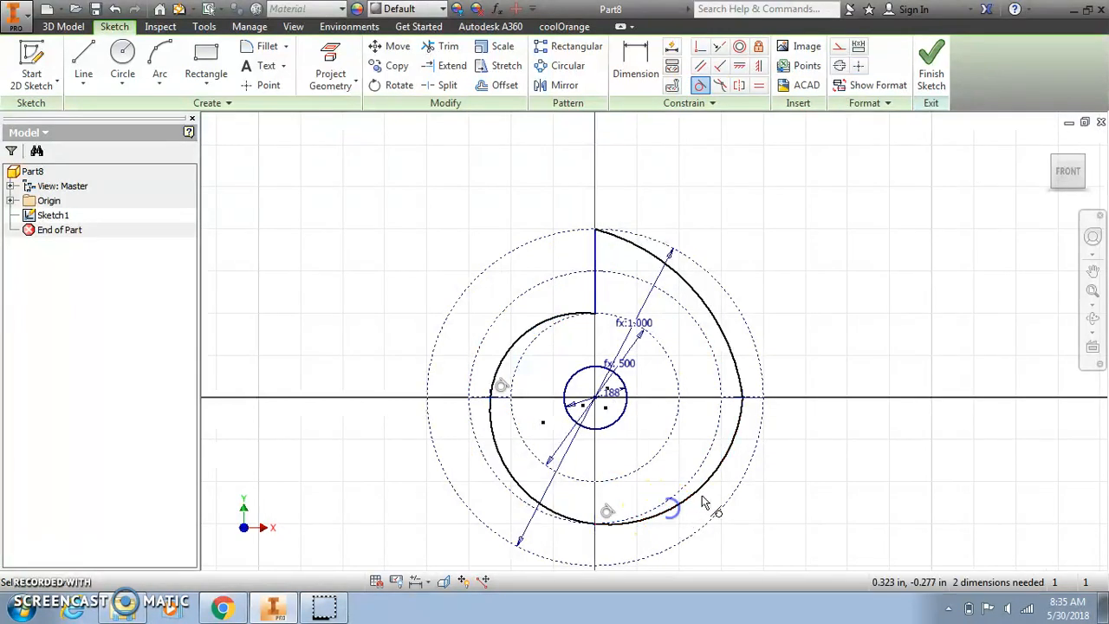
{"action": "left_click", "coordinate": [718, 466]}
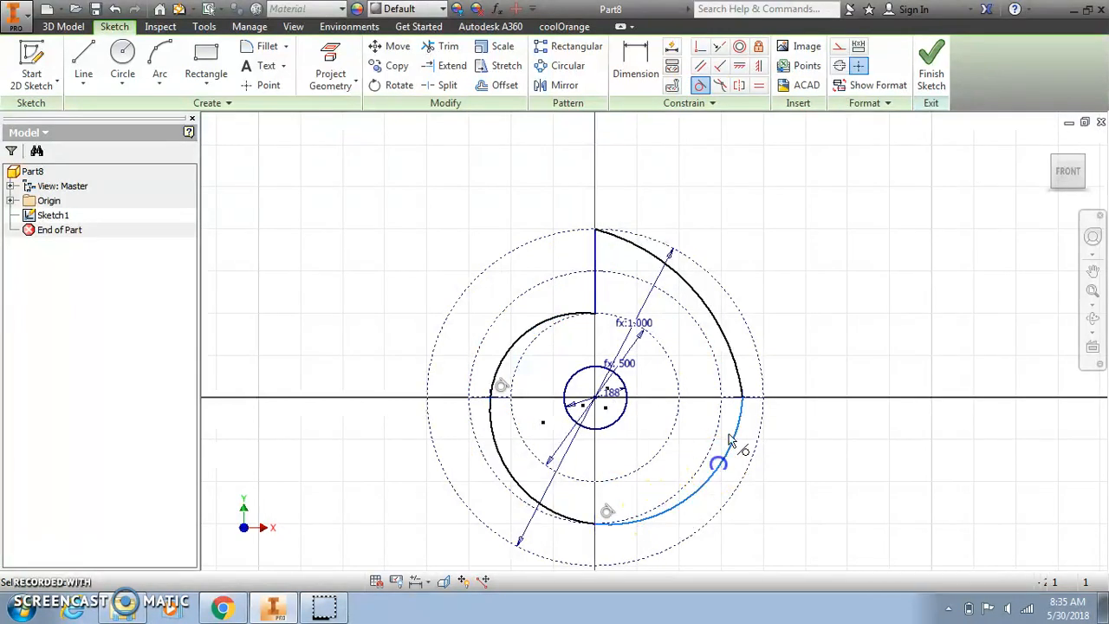
{"action": "left_click", "coordinate": [736, 362]}
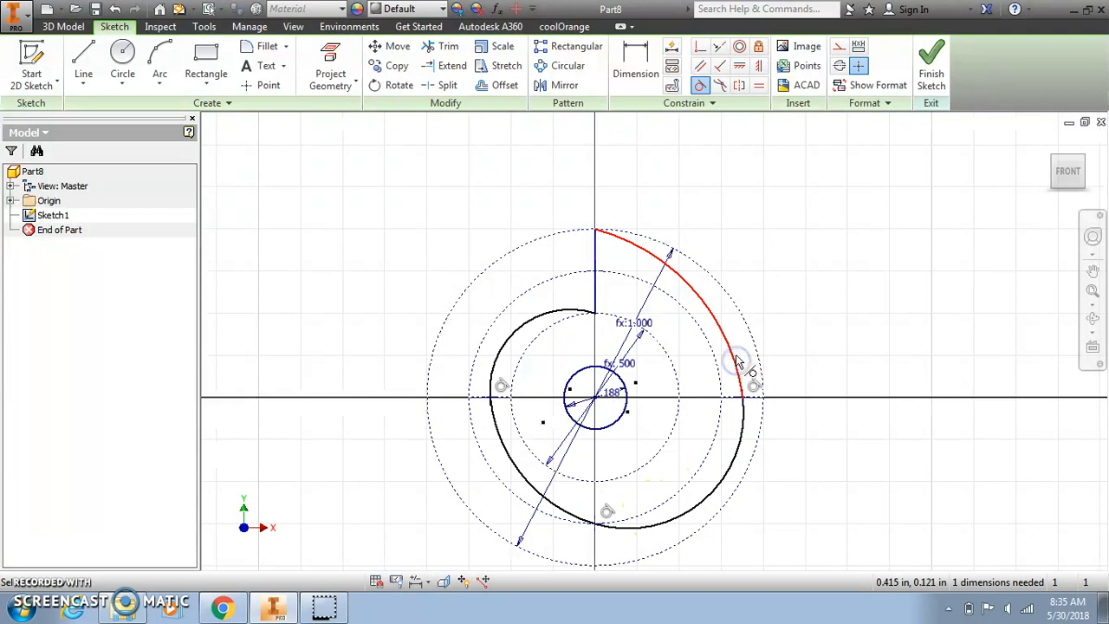
Make the upper right arc tangent to the outer construction circle.
{"action": "left_click", "coordinate": [697, 297]}
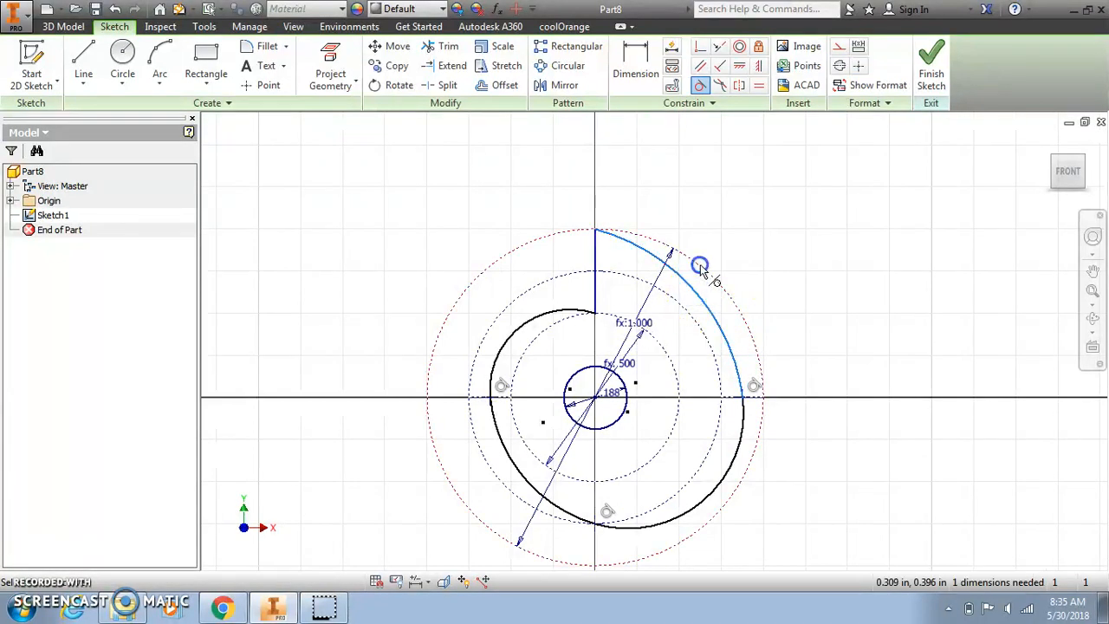
{"action": "left_click", "coordinate": [701, 267]}
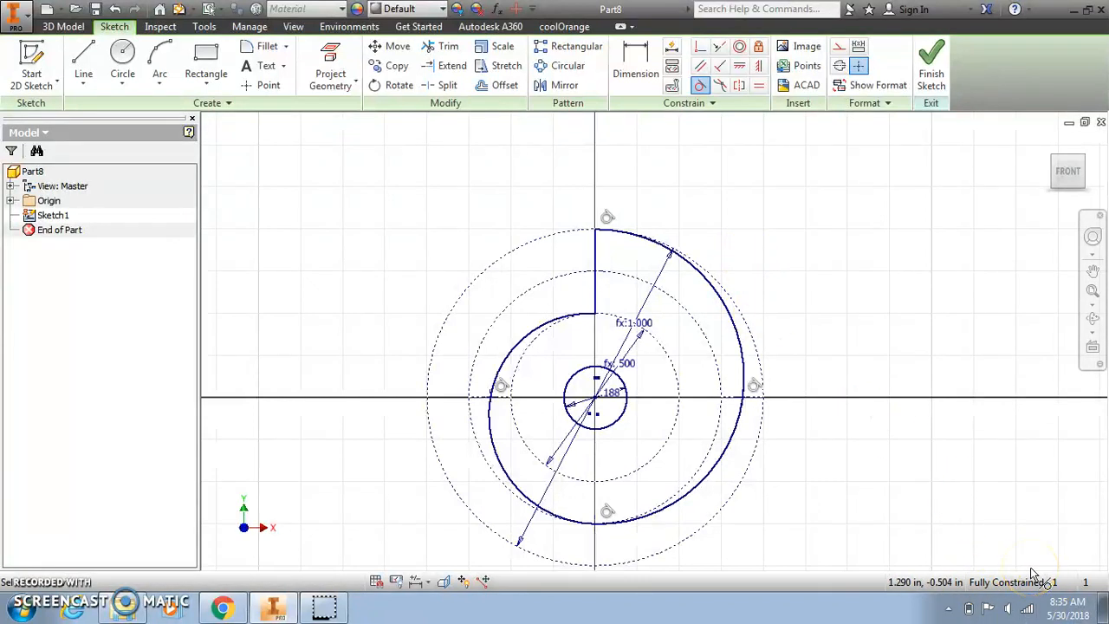
{"action": "right_click", "coordinate": [901, 371]}
{"action": "left_click", "coordinate": [933, 364]}
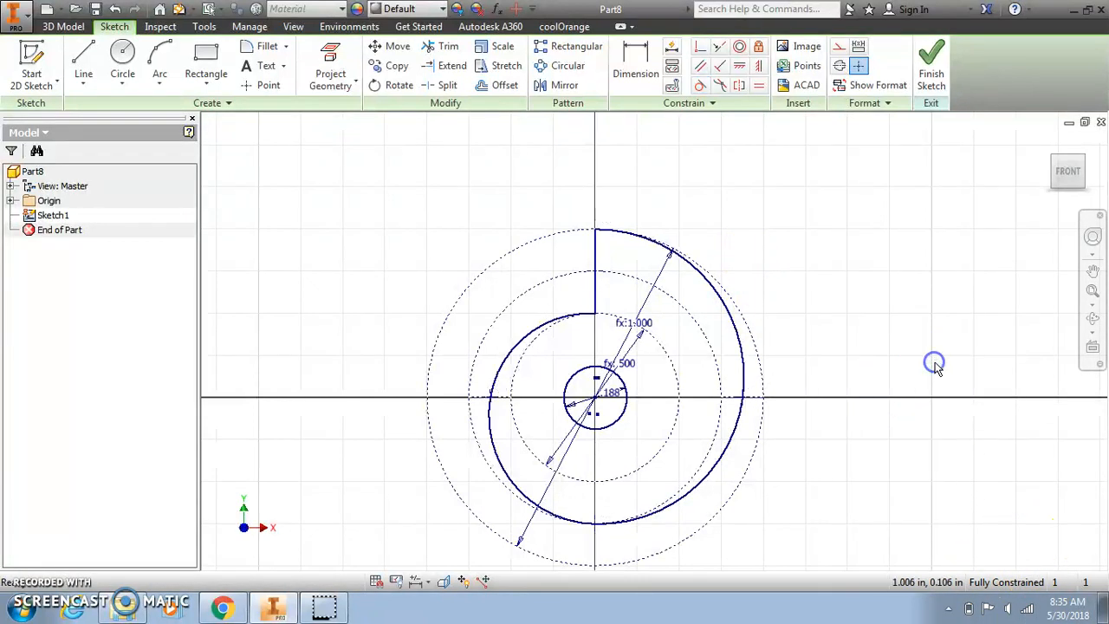
Finish the sketch and extrude the spiral profile around the centre hole by 3/16 in.
{"action": "left_click", "coordinate": [933, 78]}
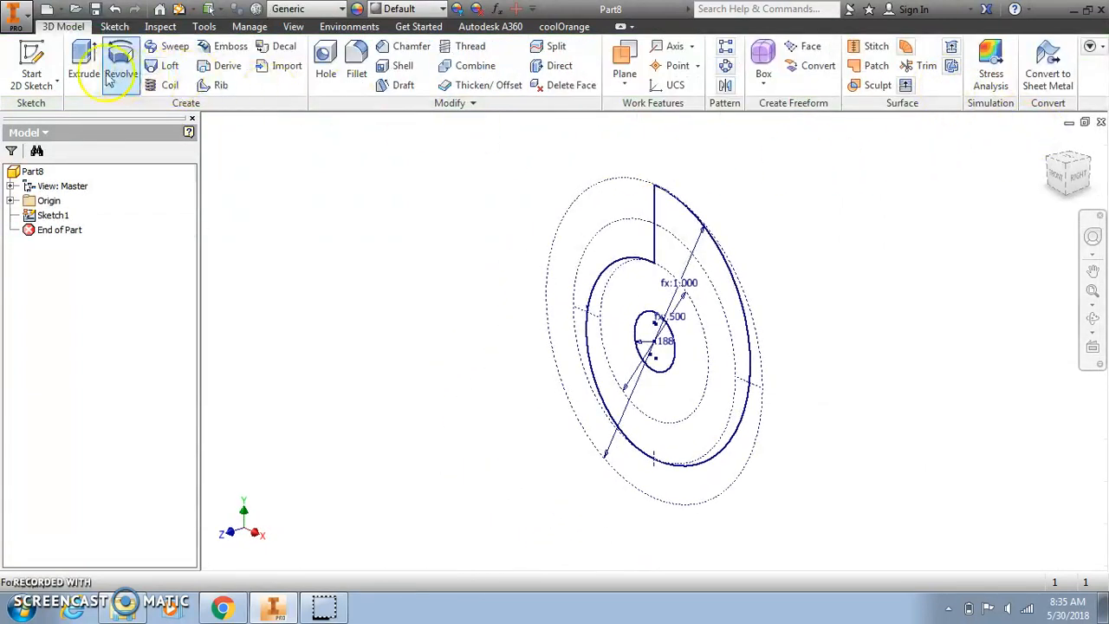
{"action": "left_click", "coordinate": [84, 63]}
{"action": "left_click", "coordinate": [645, 294]}
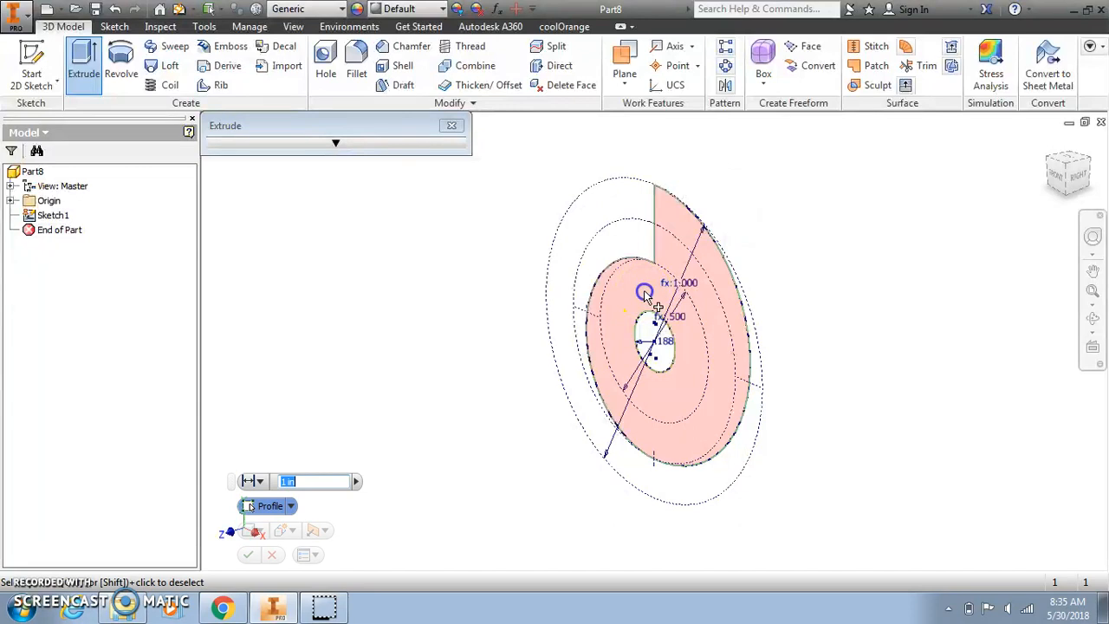
{"action": "type", "text": "3/16"}
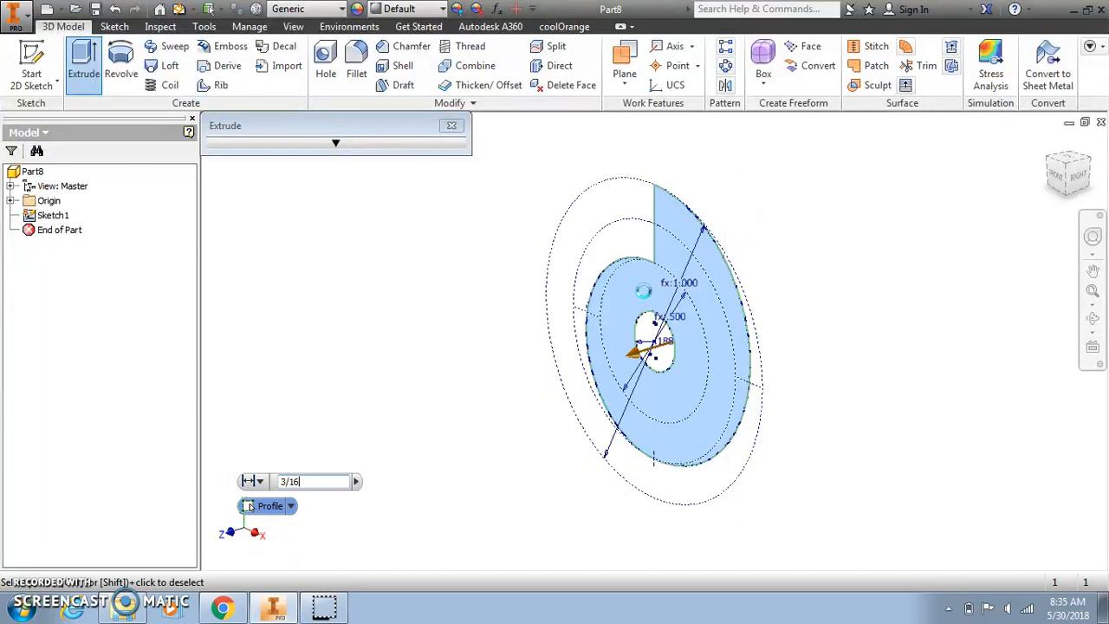
{"action": "key", "text": "Return"}
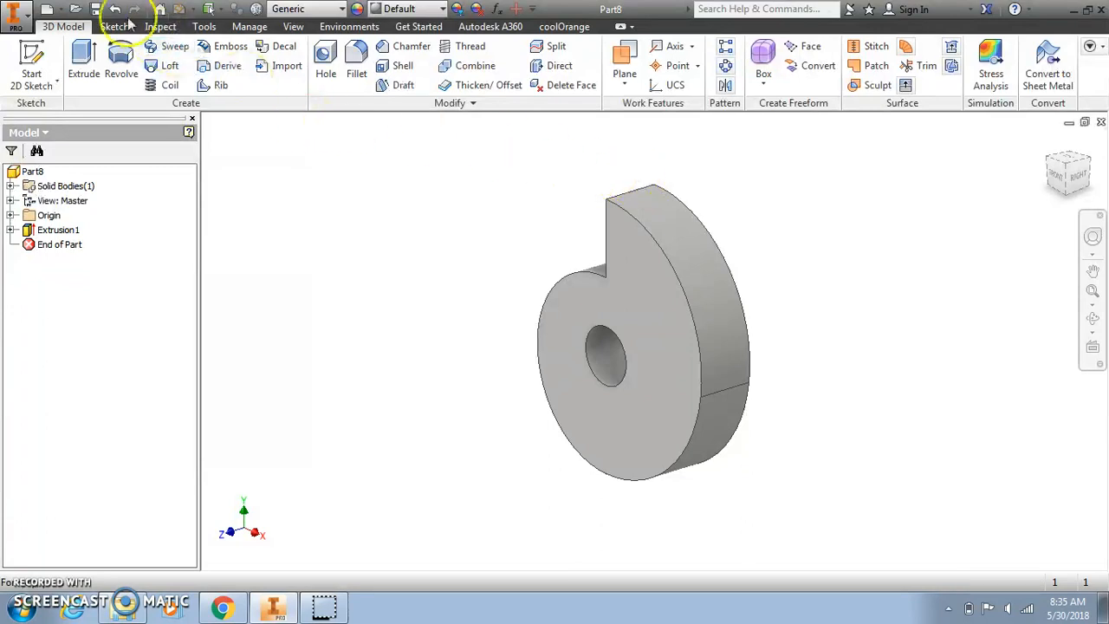
Save the part to the Desktop as Snail Cam 2.
{"action": "left_click", "coordinate": [96, 10]}
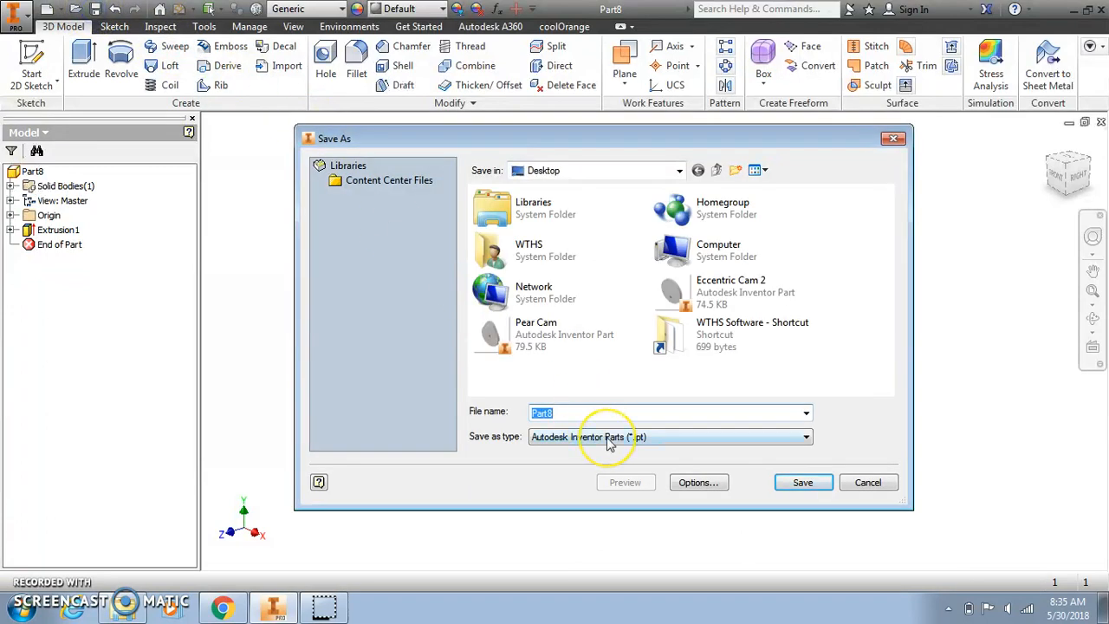
{"action": "type", "text": "Snail Cam 2"}
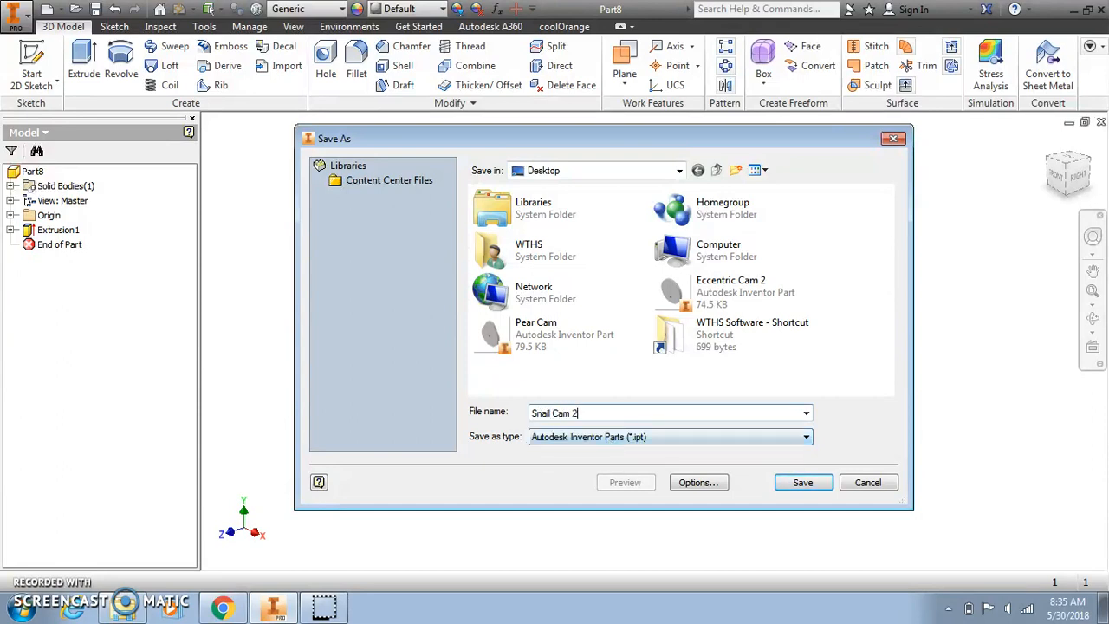
{"action": "left_click", "coordinate": [803, 485]}
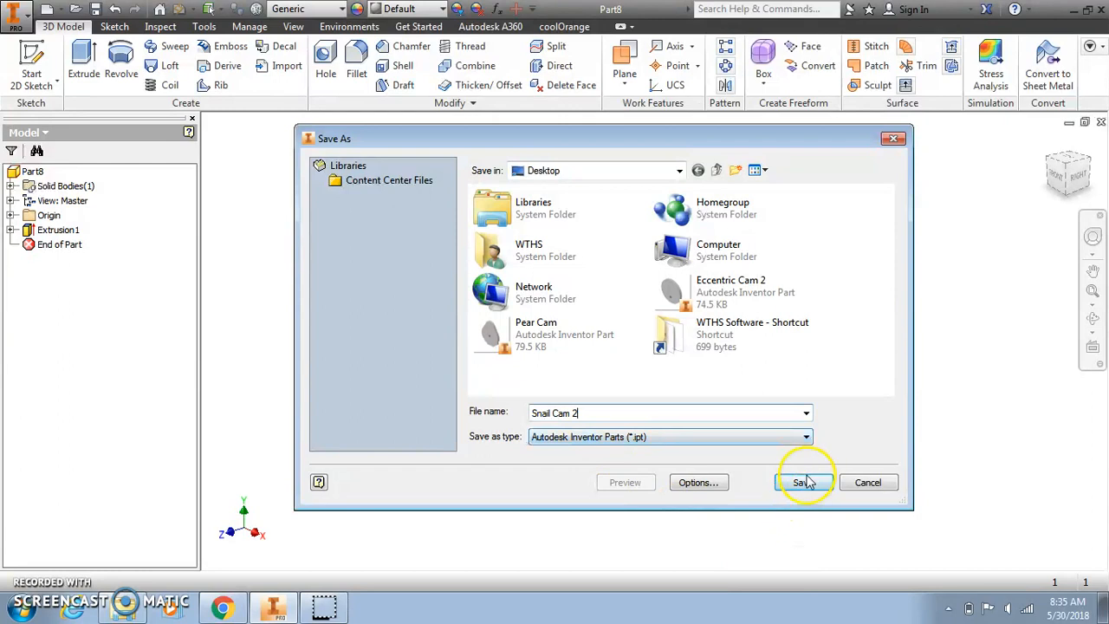